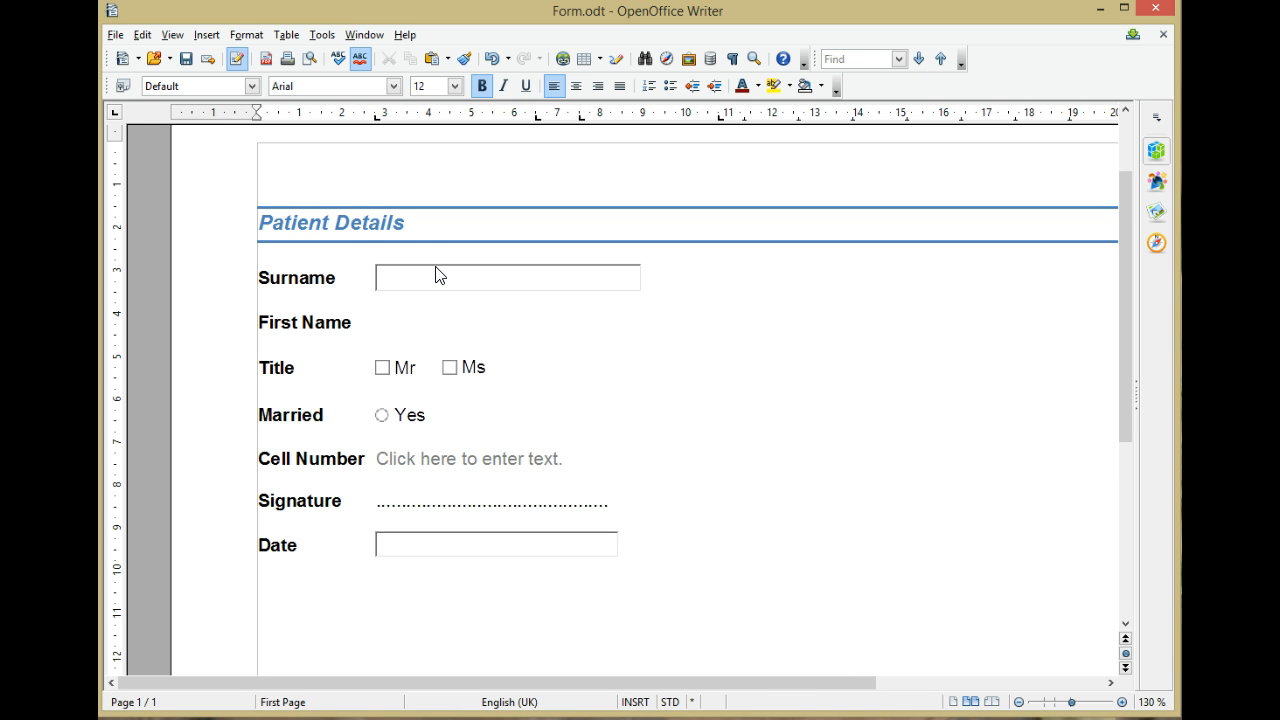
Display the Form Controls toolbar for the Patient Details form
{"action": "left_click", "coordinate": [178, 36]}
{"action": "mouse_move", "coordinate": [352, 104]}
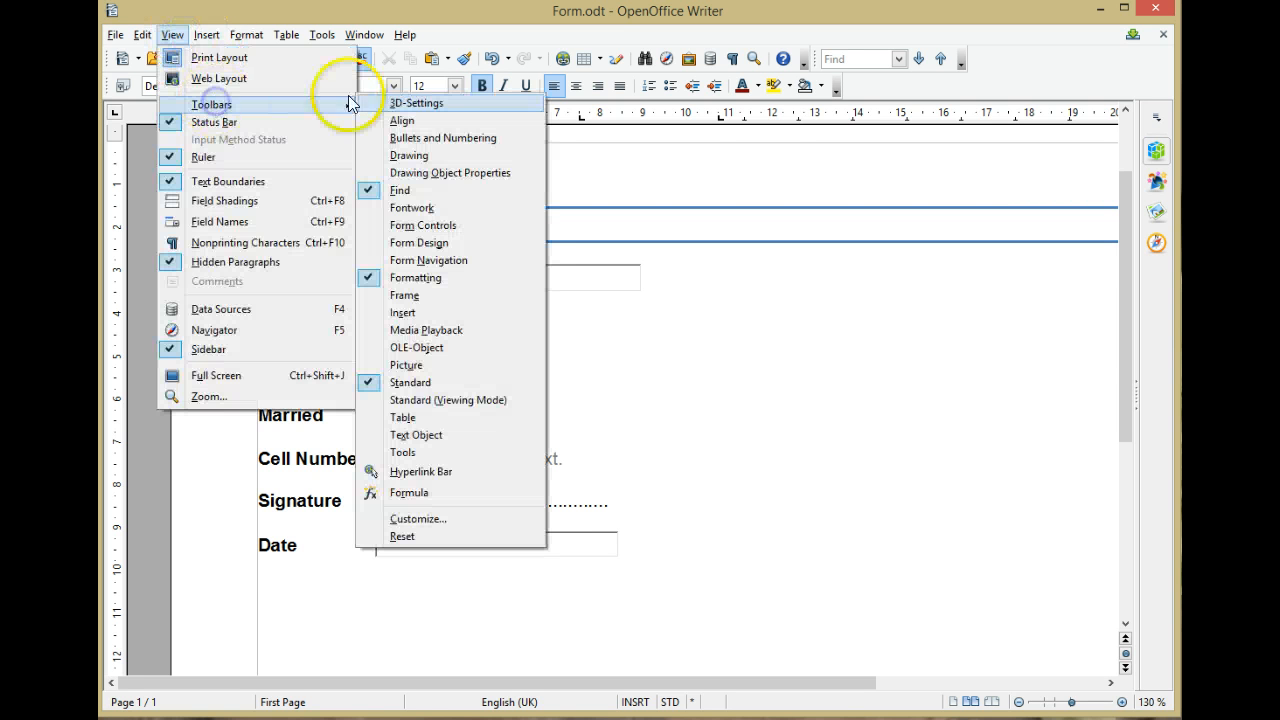
{"action": "left_click", "coordinate": [472, 226]}
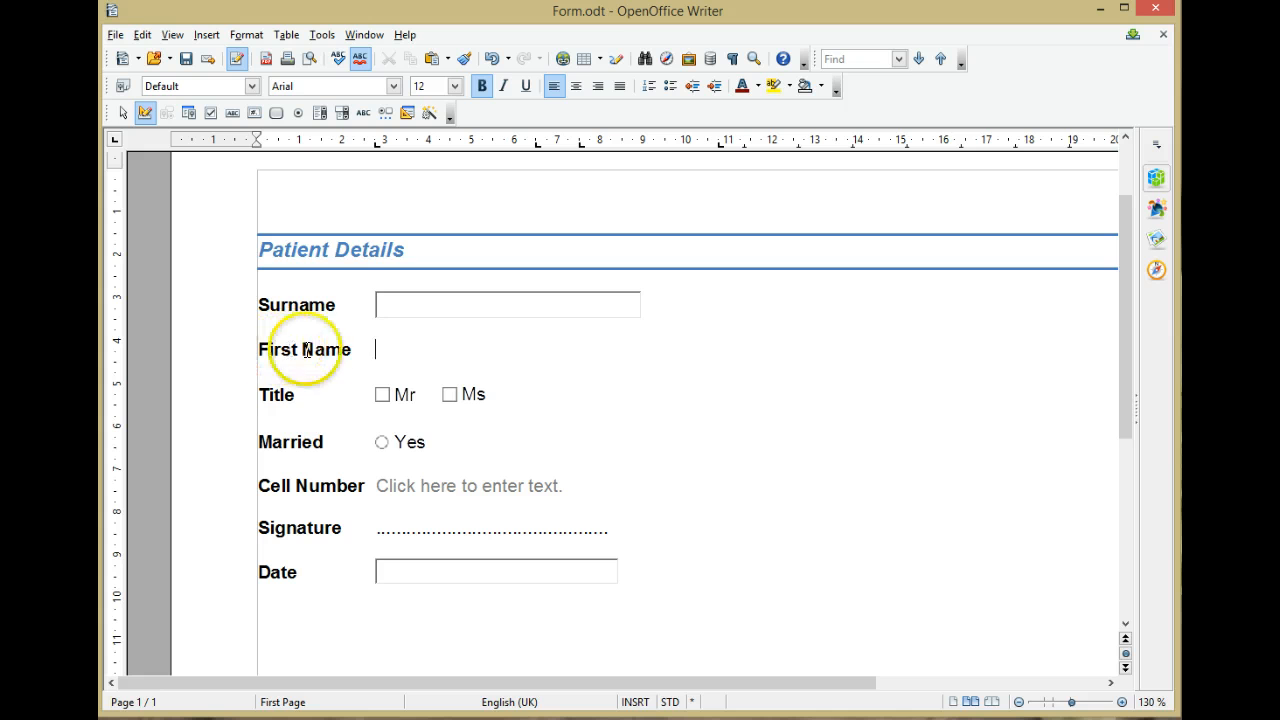
Add a text box about 6.1 by 0.6 cm beside First Name and name it FirstName
{"action": "left_click", "coordinate": [231, 114]}
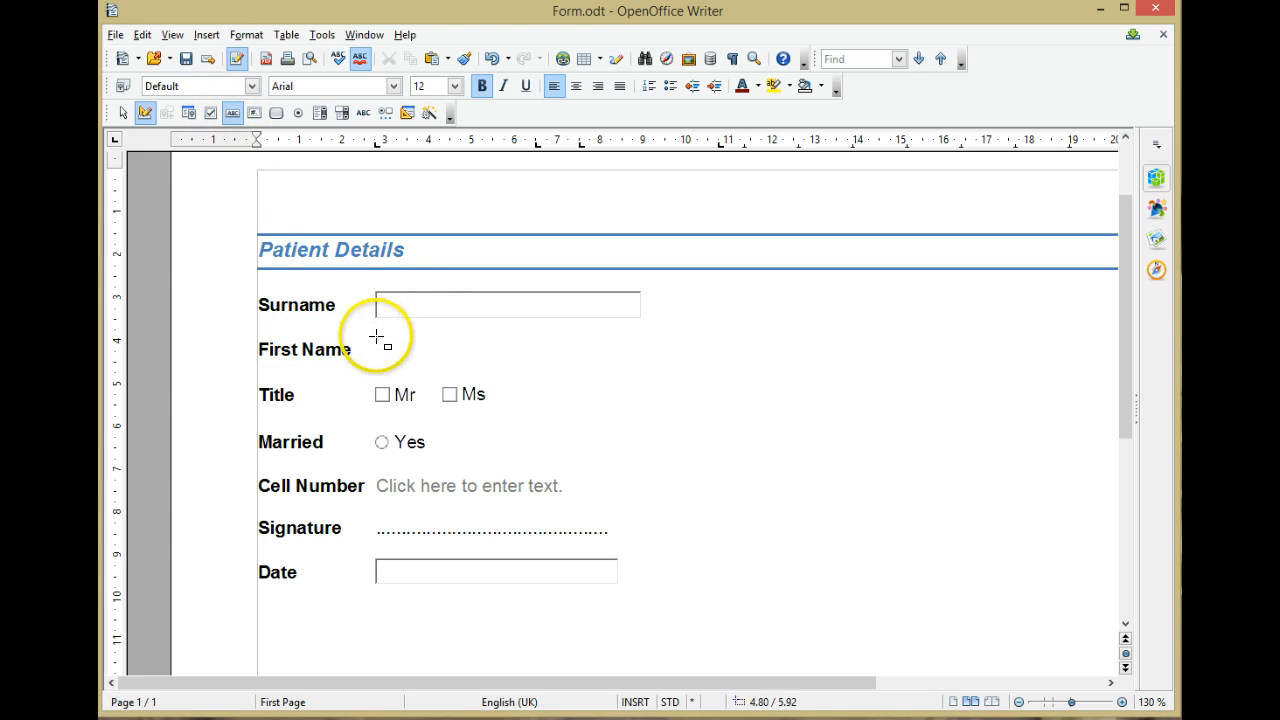
{"action": "left_click_drag", "start_coordinate": [376, 333], "coordinate": [639, 358]}
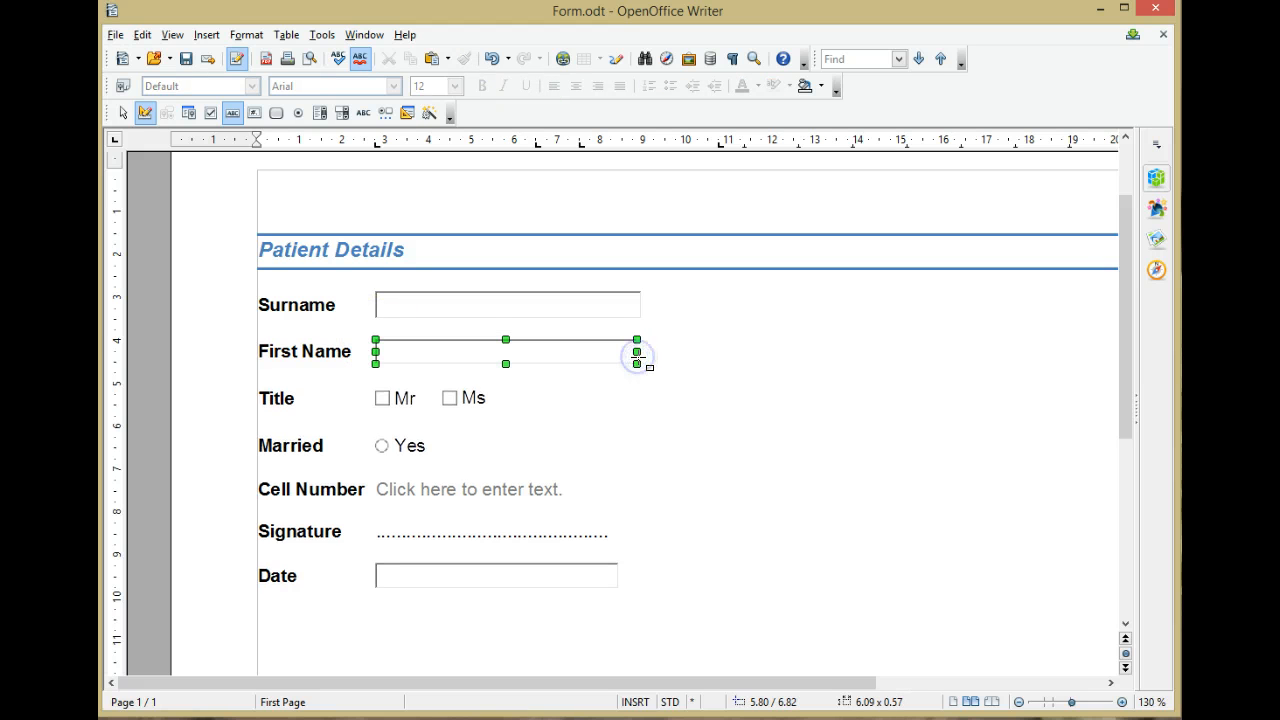
{"action": "double_click", "coordinate": [608, 357]}
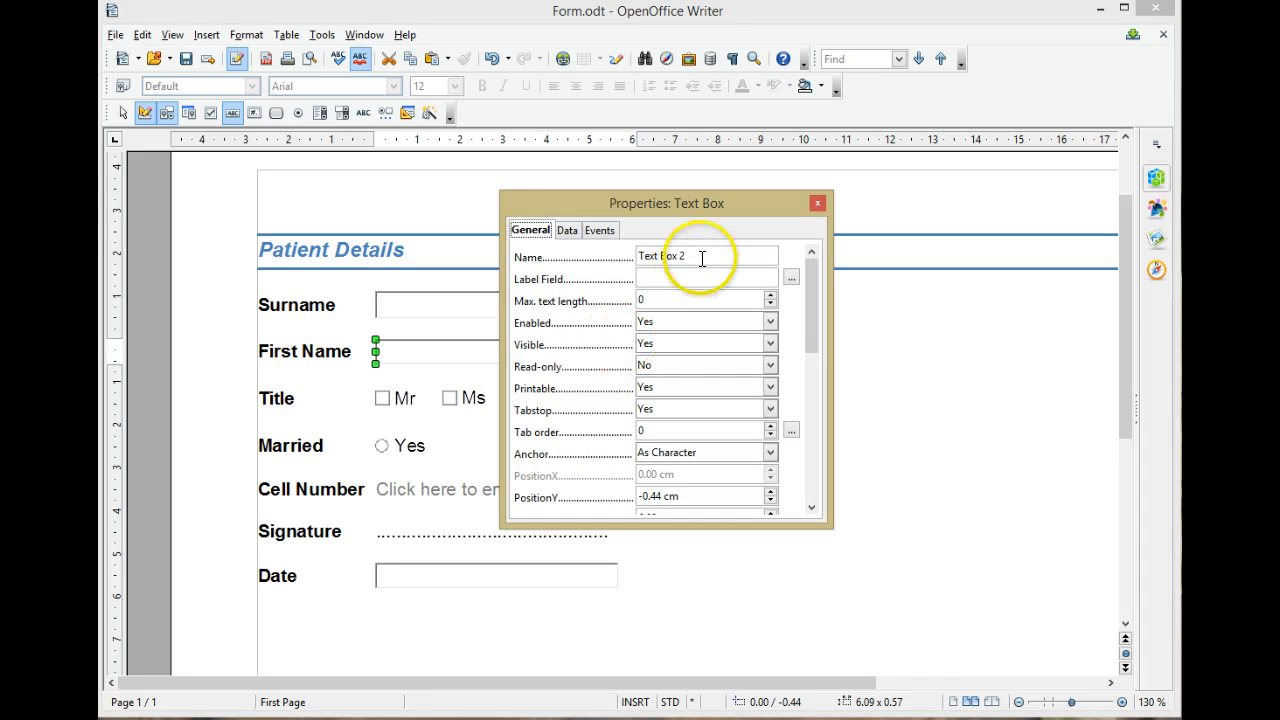
{"action": "left_click_drag", "start_coordinate": [698, 258], "coordinate": [616, 269]}
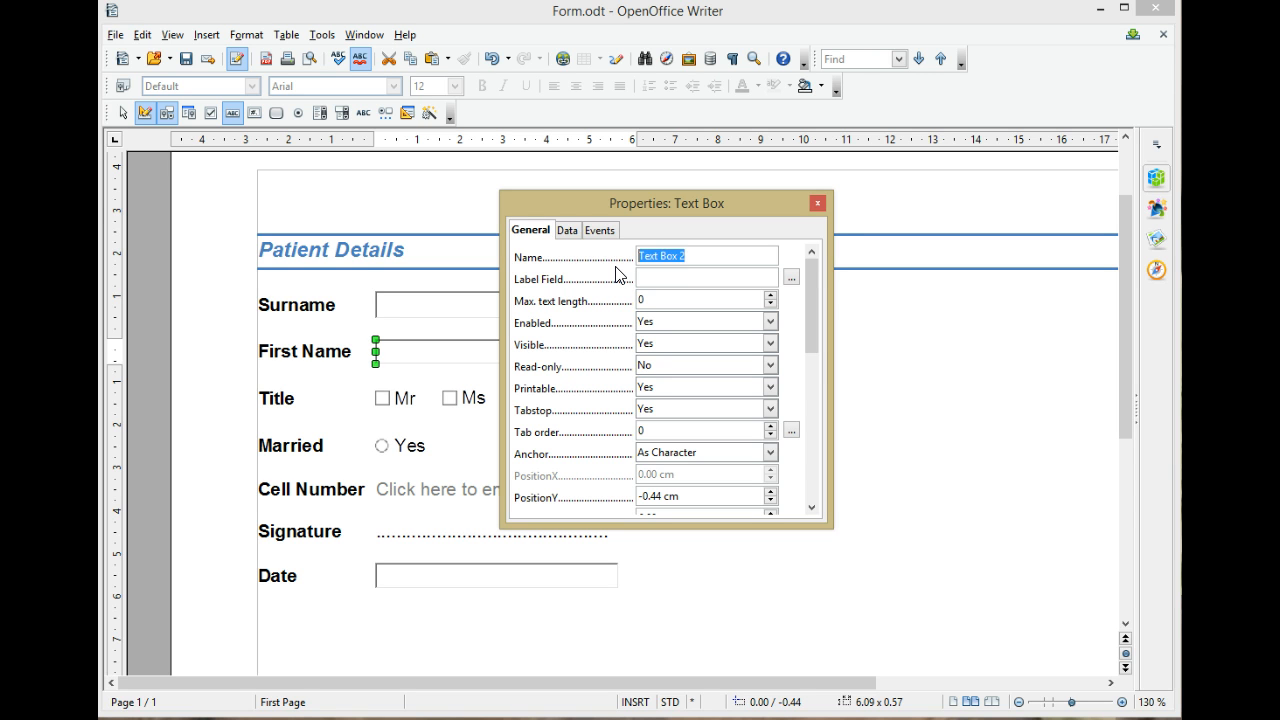
{"action": "type", "text": "FirstName"}
{"action": "left_click", "coordinate": [817, 203]}
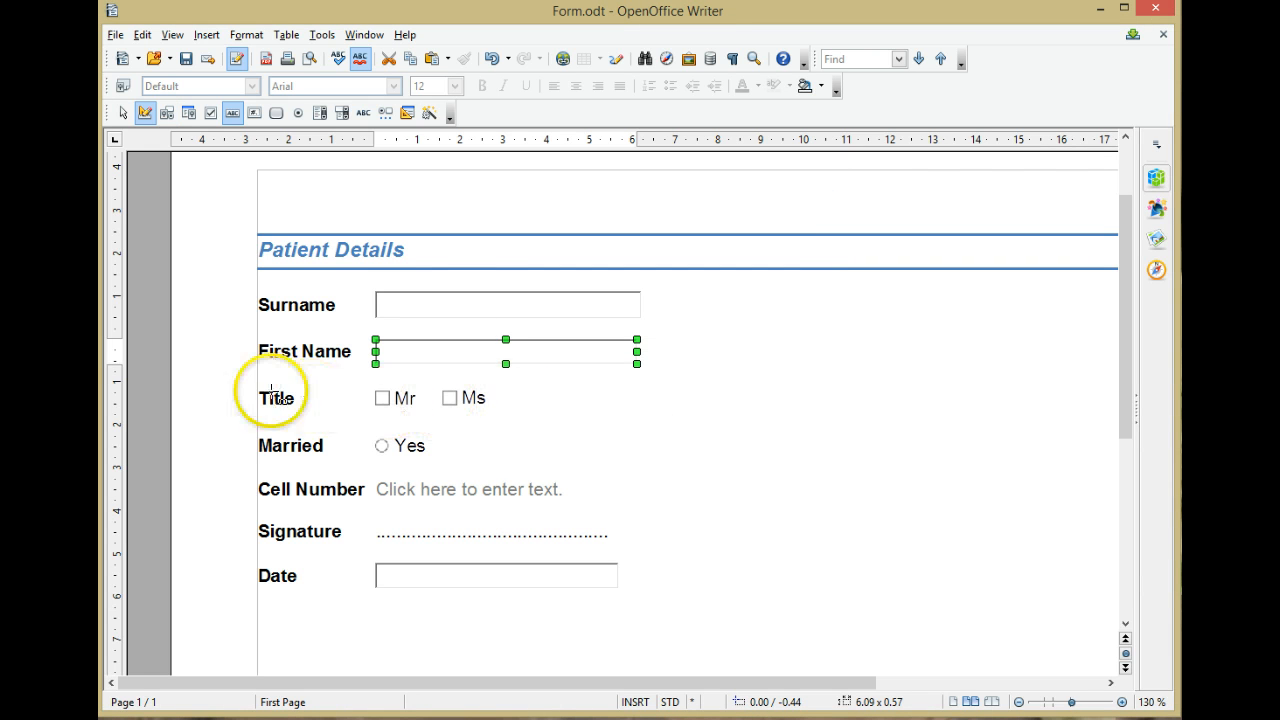
Add a check box about 3.2 by 0.6 cm after Ms in the Title row, with name and label Dr
{"action": "left_click", "coordinate": [212, 115]}
{"action": "left_click_drag", "start_coordinate": [498, 386], "coordinate": [645, 411]}
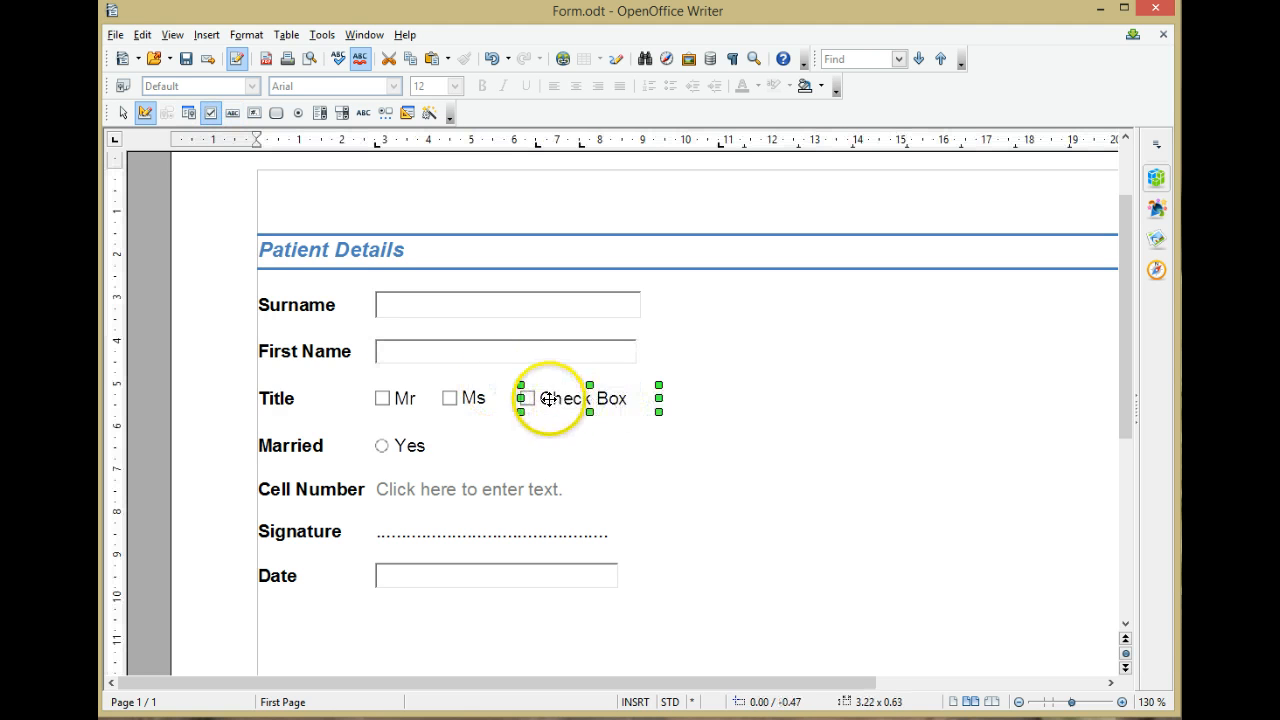
{"action": "double_click", "coordinate": [548, 399]}
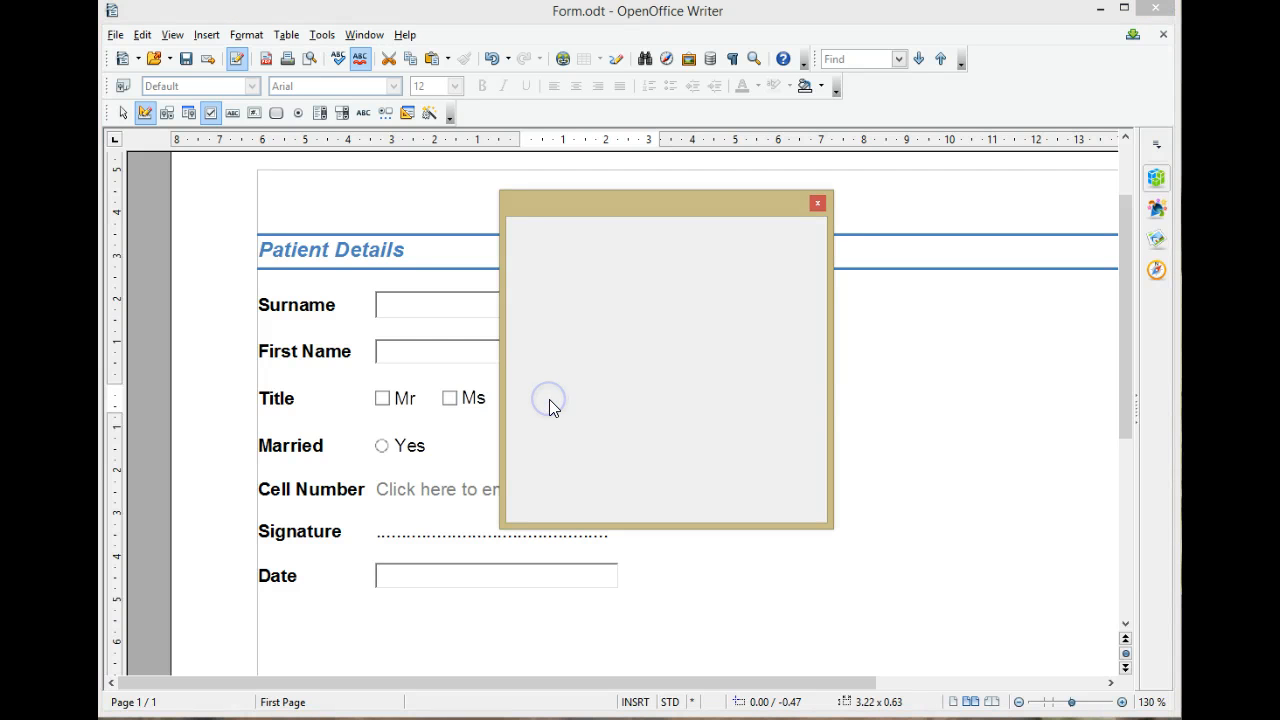
{"action": "left_click", "coordinate": [701, 260]}
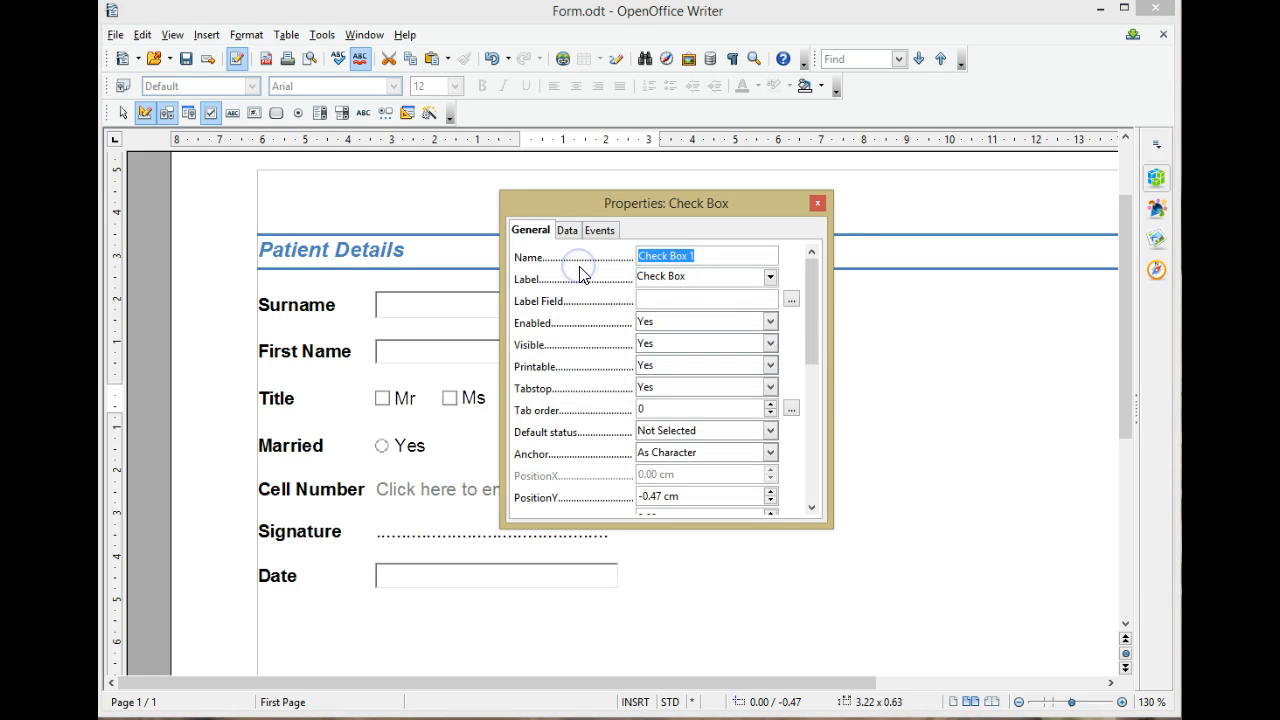
{"action": "type", "text": "Dr"}
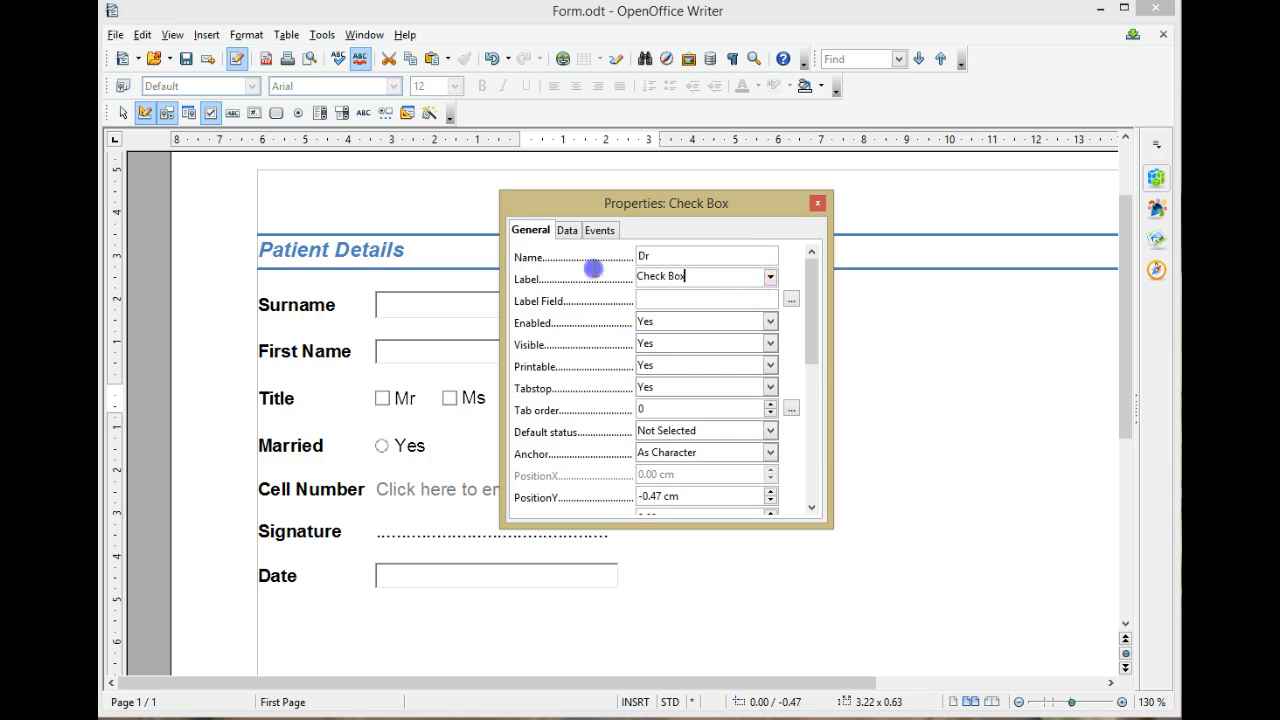
{"action": "key", "text": "Tab"}
{"action": "type", "text": "D"}
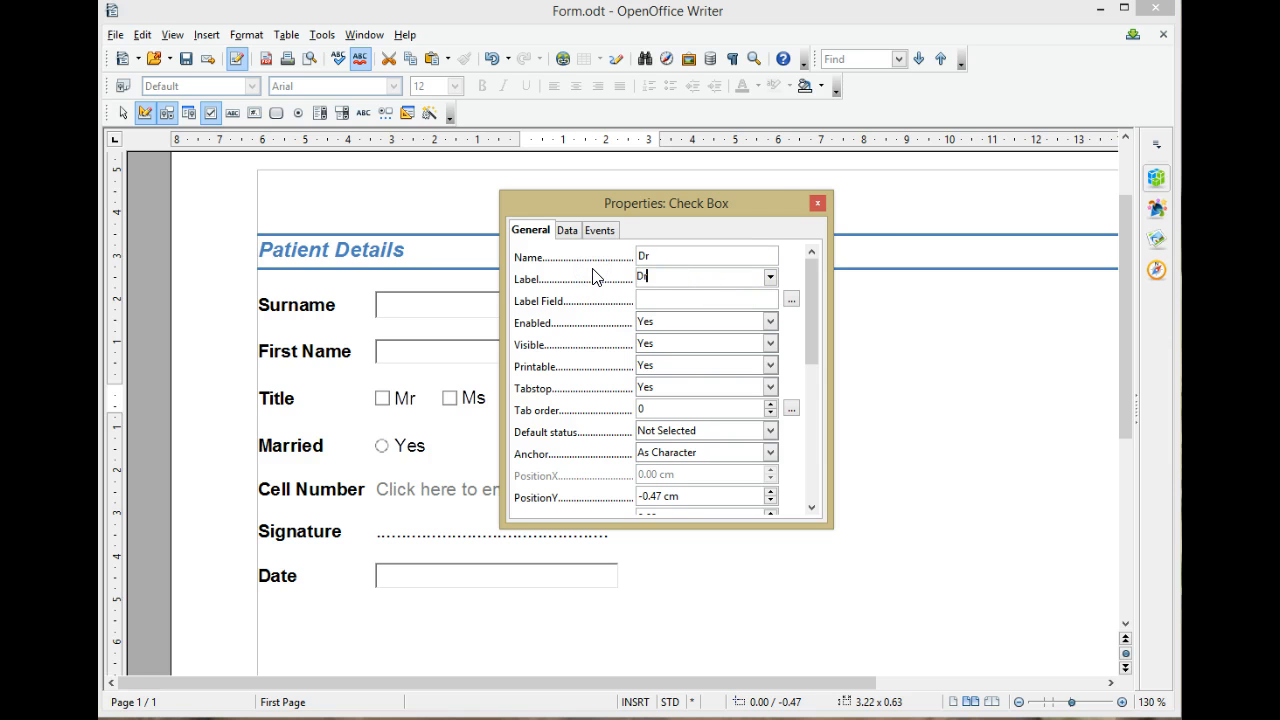
{"action": "left_click", "coordinate": [817, 203]}
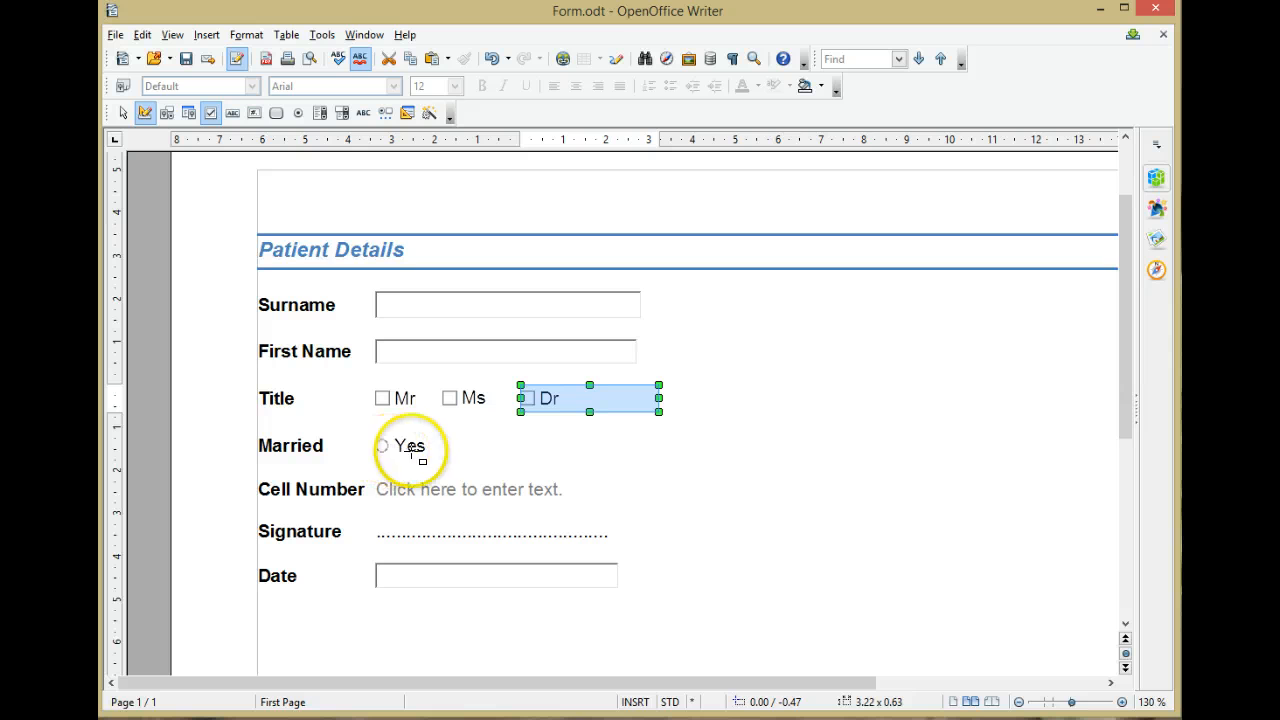
Add an option button about 3.6 by 0.7 cm after Yes in the Married row, with name and label No
{"action": "left_click", "coordinate": [299, 117]}
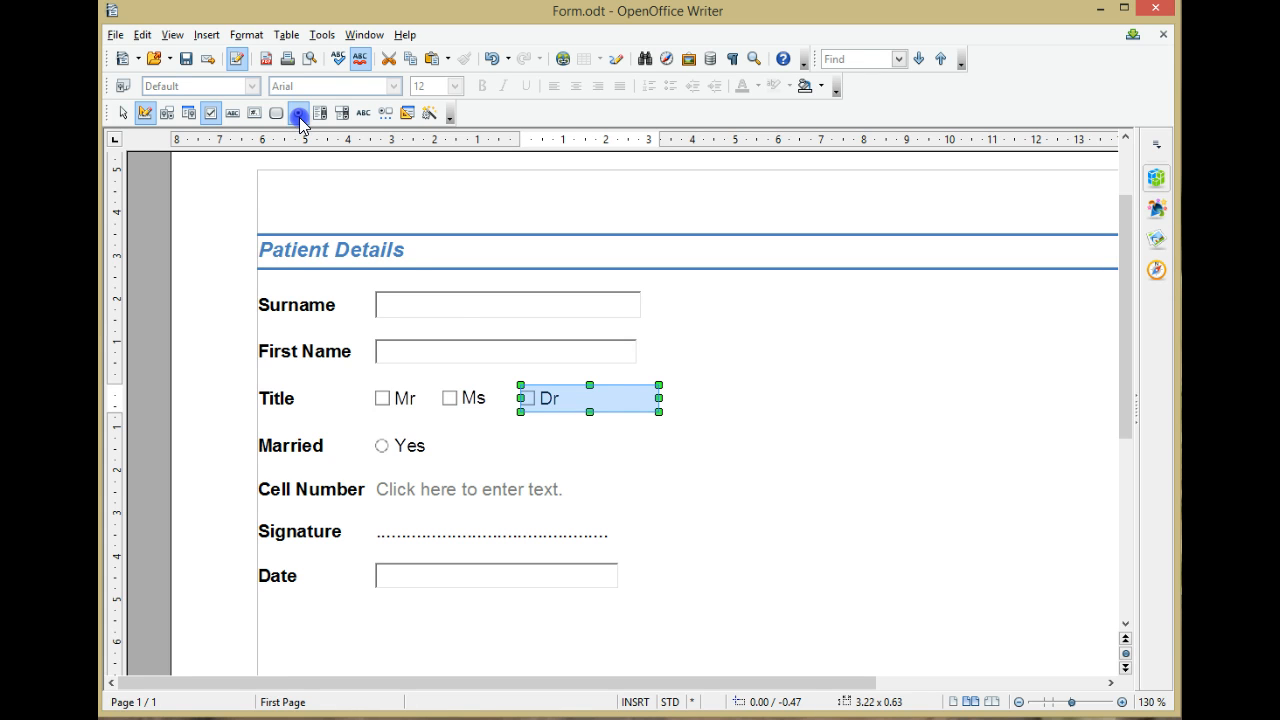
{"action": "left_click", "coordinate": [299, 117]}
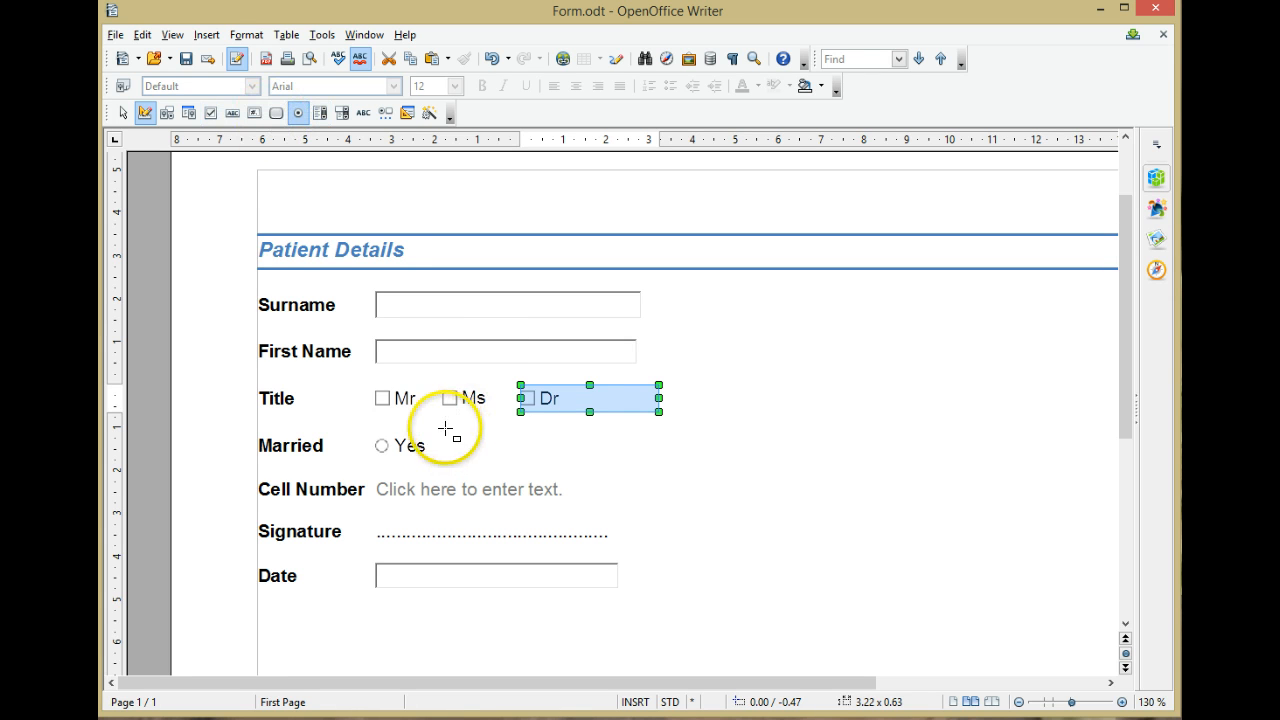
{"action": "mouse_move", "coordinate": [445, 428]}
{"action": "left_mouse_down"}
{"action": "mouse_move", "coordinate": [460, 442]}
{"action": "mouse_move", "coordinate": [596, 458]}
{"action": "left_mouse_up"}
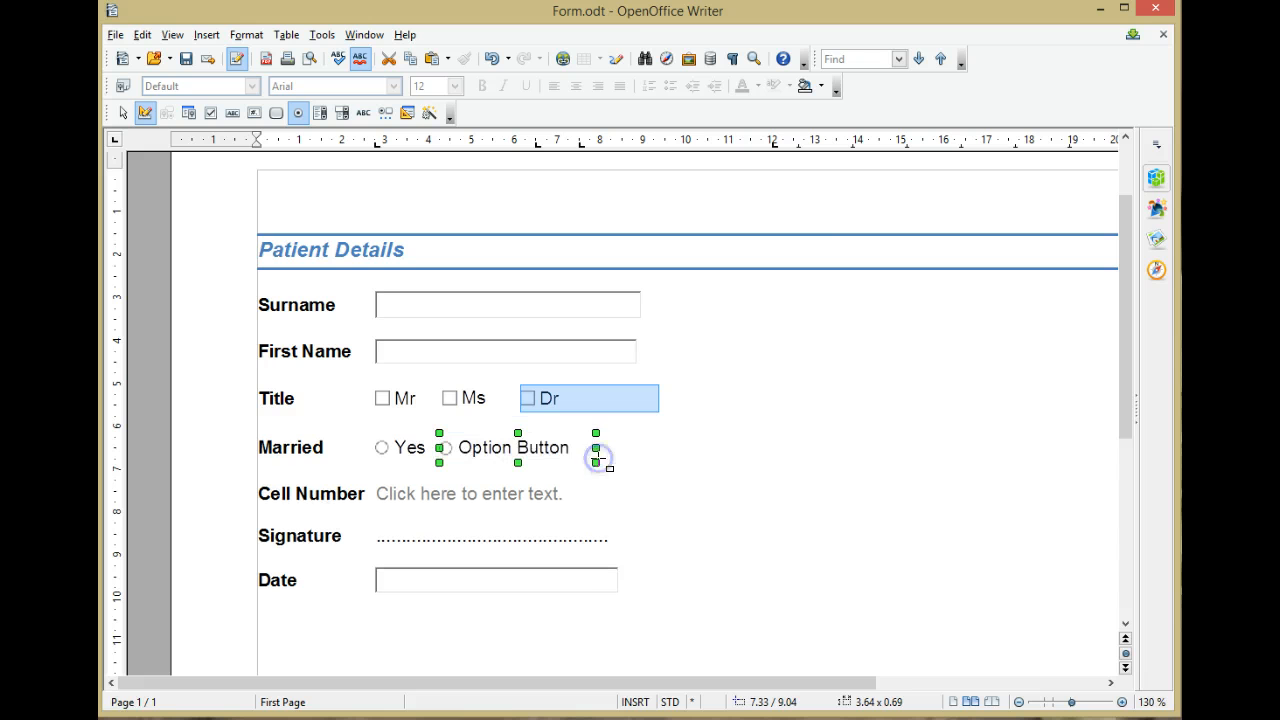
{"action": "double_click", "coordinate": [528, 455]}
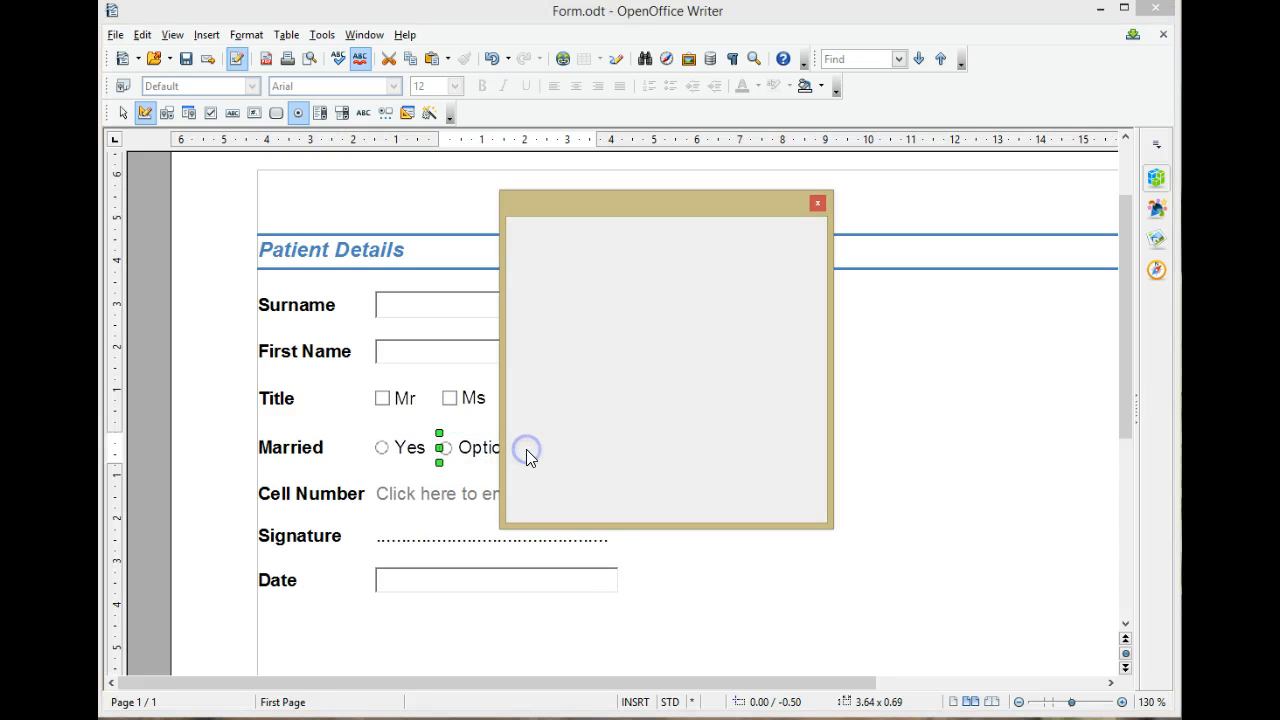
{"action": "left_click_drag", "start_coordinate": [728, 254], "coordinate": [617, 263]}
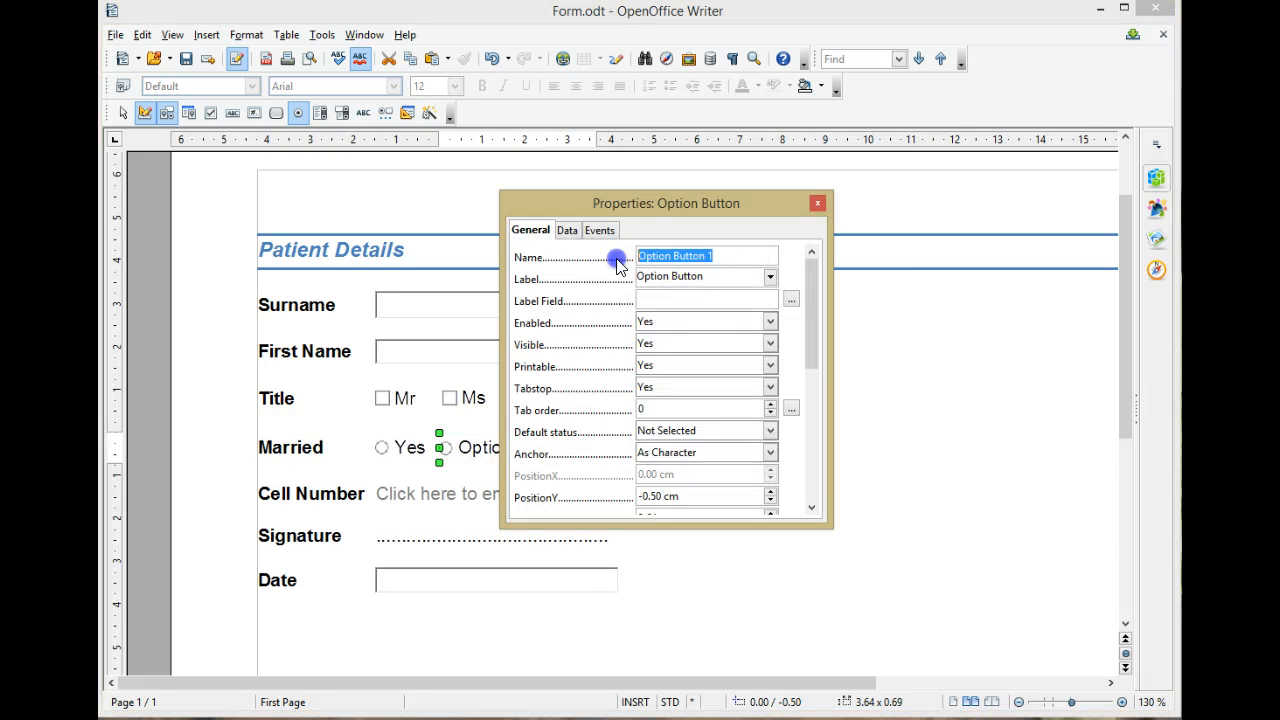
{"action": "type", "text": "No"}
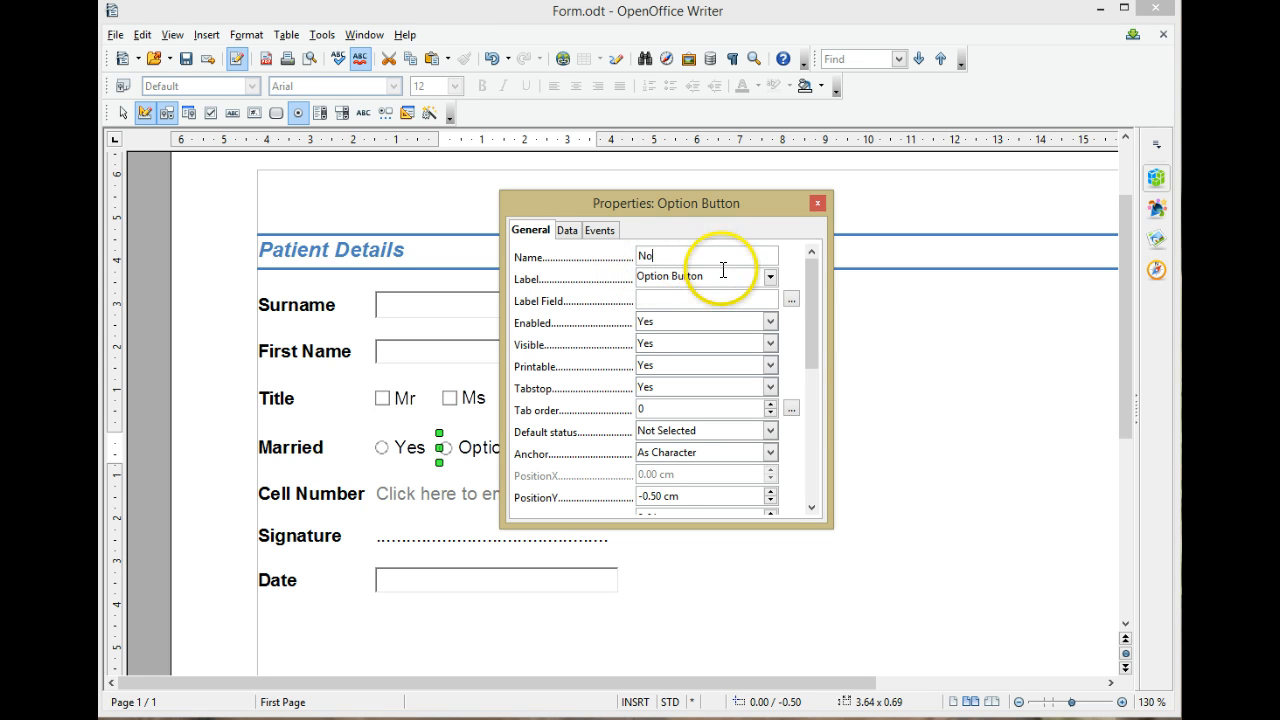
{"action": "left_click_drag", "start_coordinate": [728, 276], "coordinate": [628, 276]}
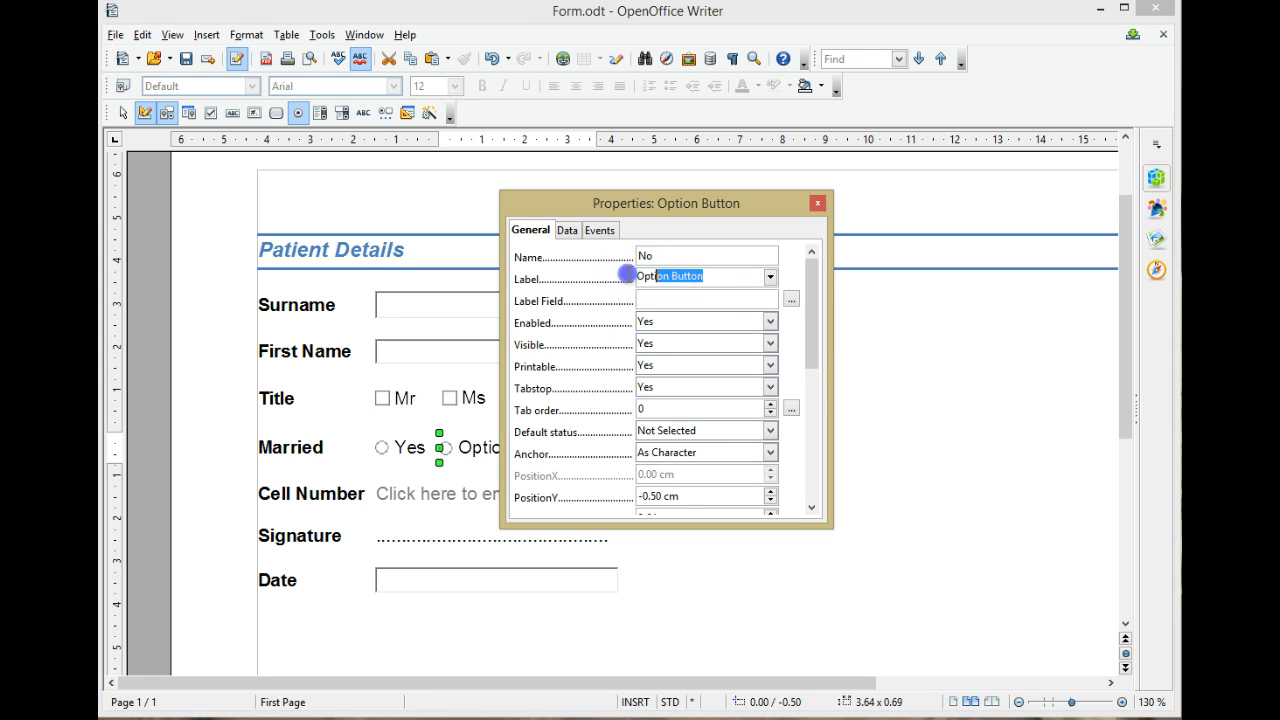
{"action": "type", "text": "No"}
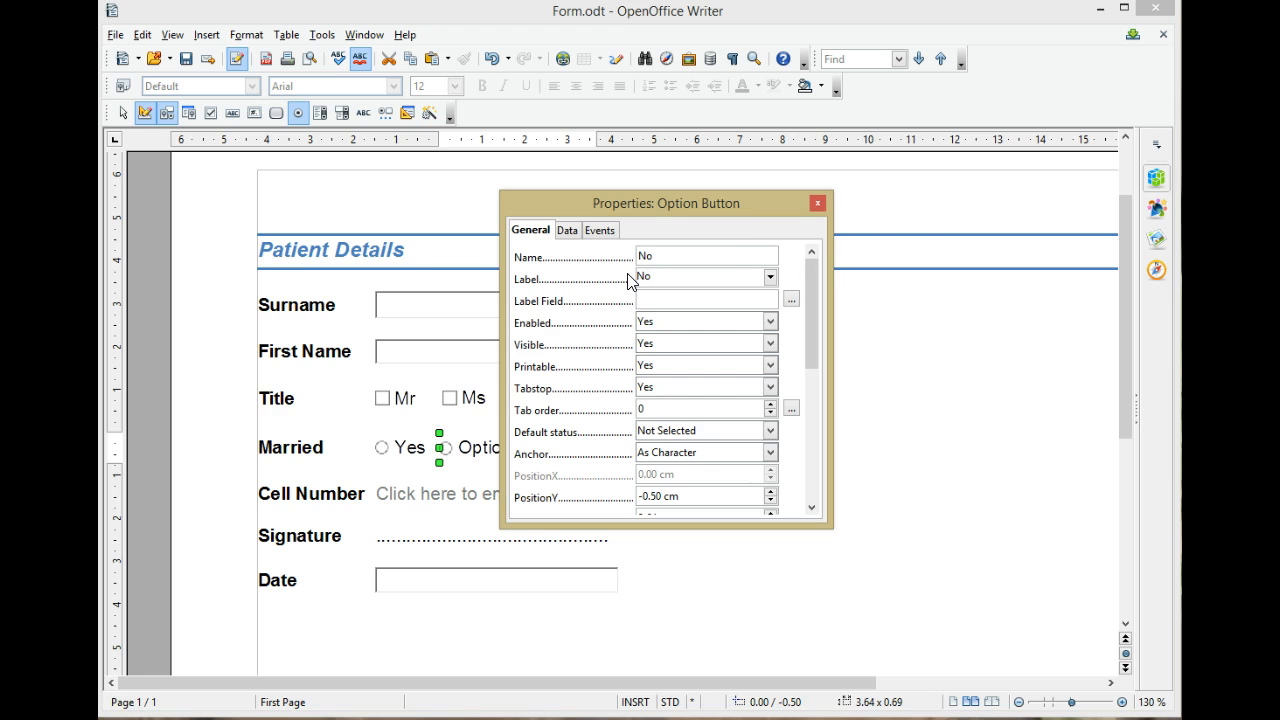
{"action": "left_click", "coordinate": [818, 203]}
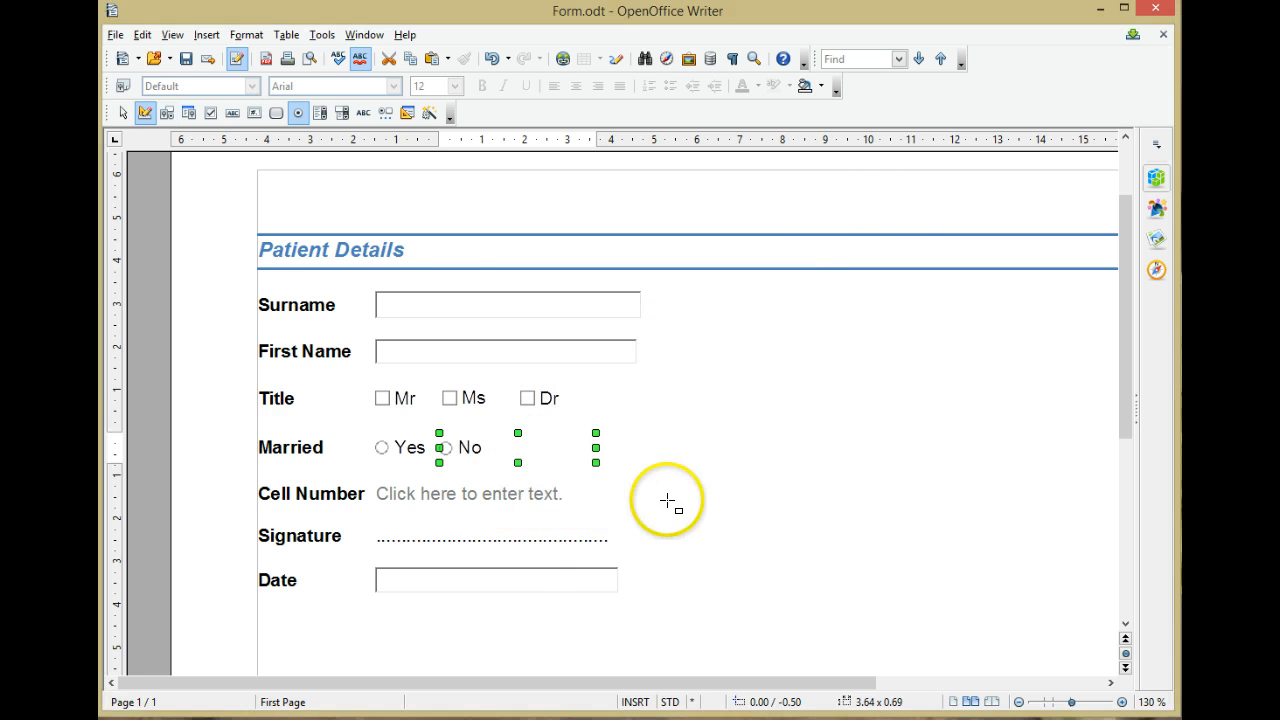
Replace the existing box beside Date with a date field control about 5.3 by 0.6 cm
{"action": "left_click", "coordinate": [491, 525]}
{"action": "scroll", "coordinate": [491, 525], "scroll_direction": "down", "scroll_amount": 2}
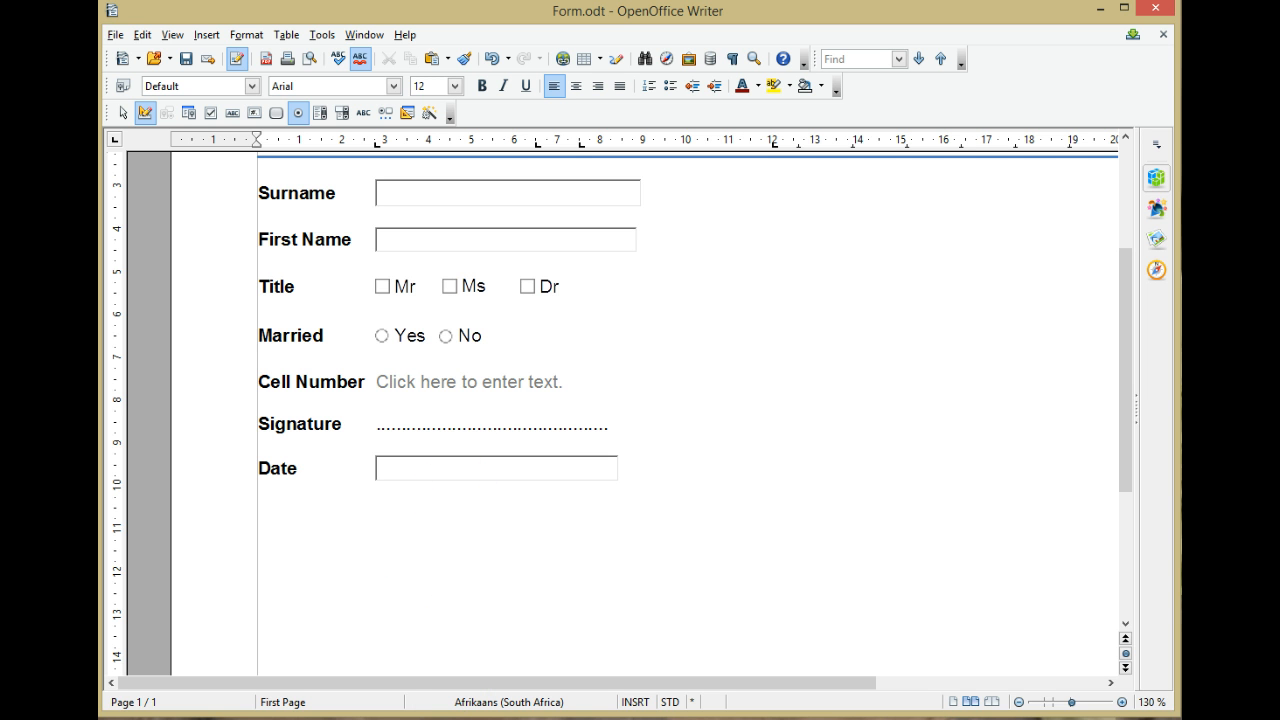
{"action": "key", "text": "BackSpace"}
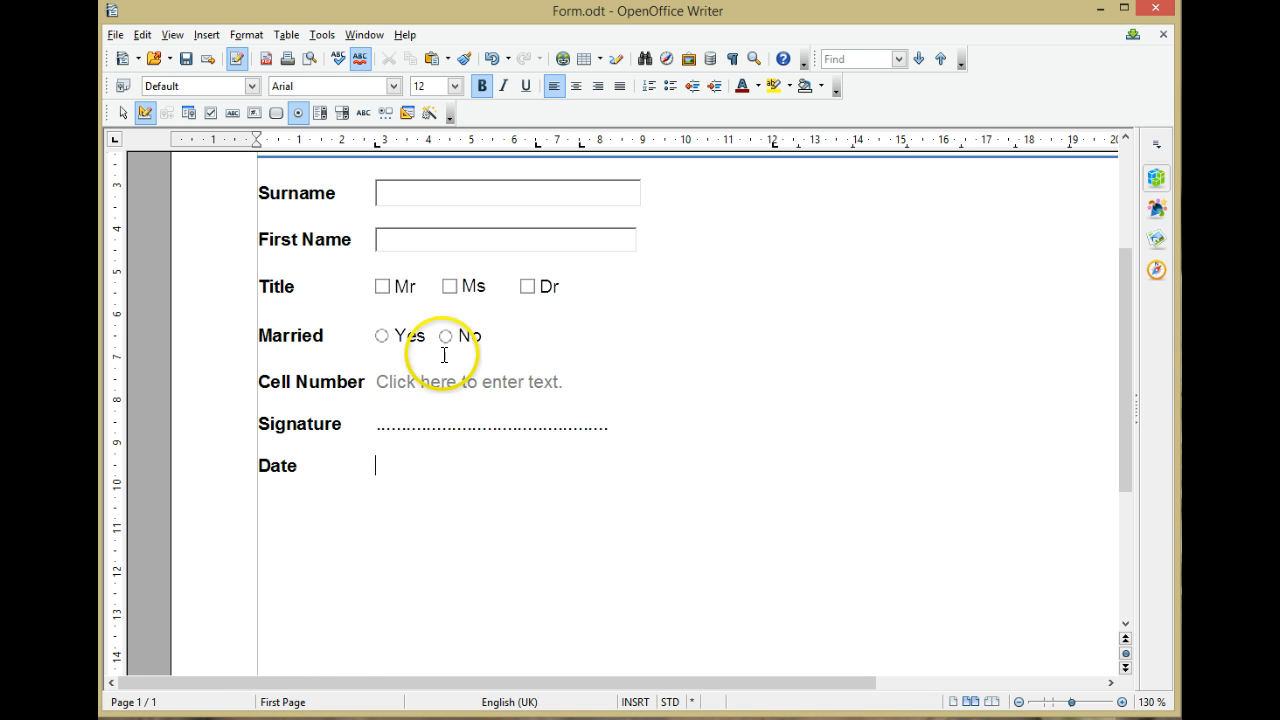
{"action": "left_click", "coordinate": [390, 121]}
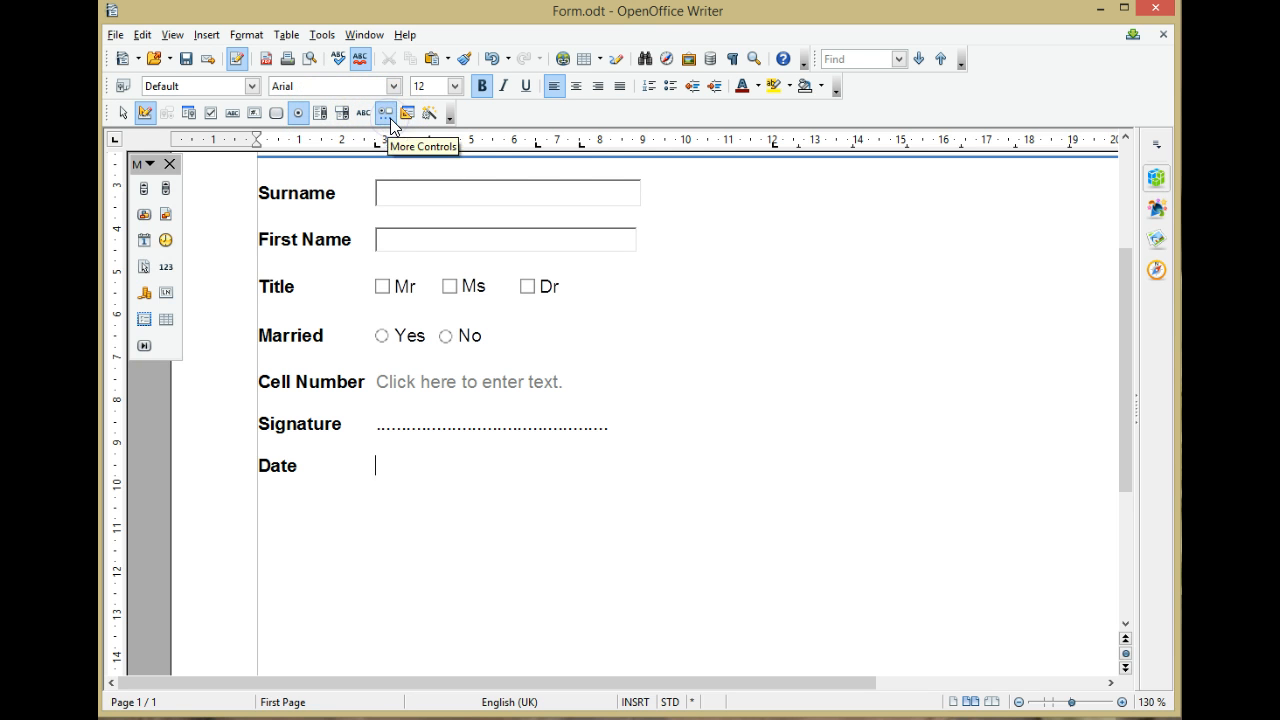
{"action": "left_click", "coordinate": [144, 241]}
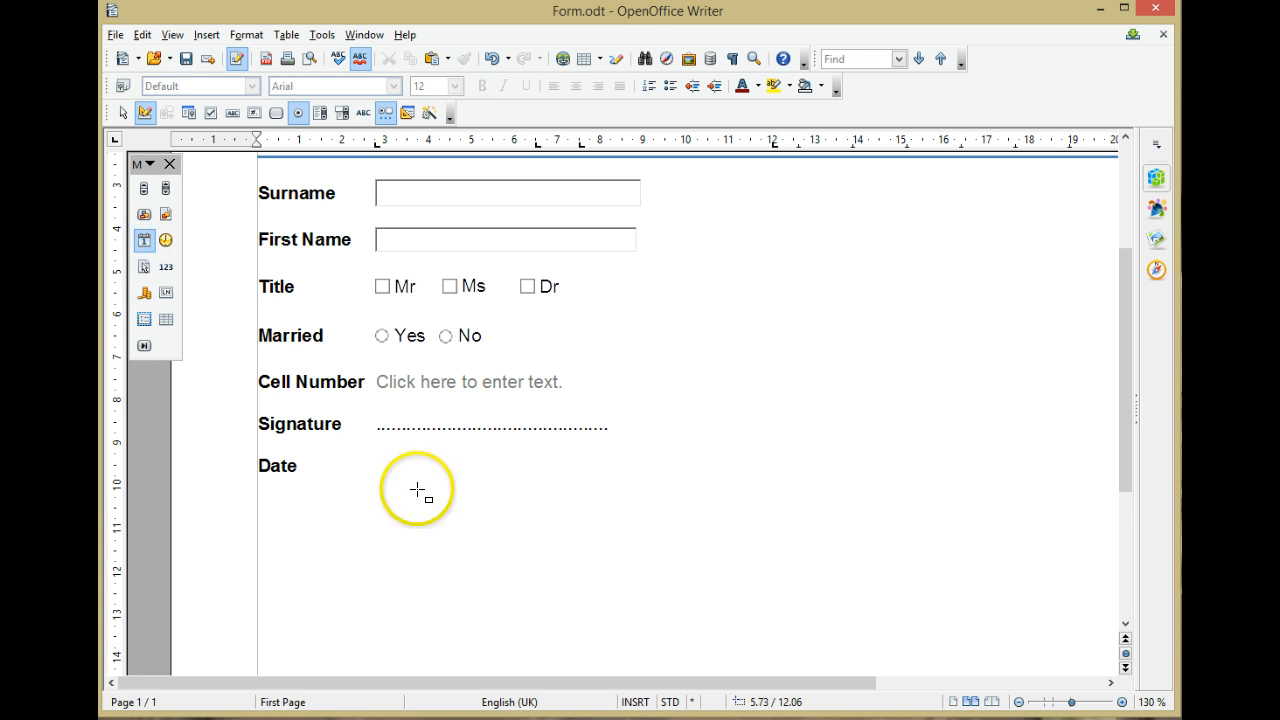
{"action": "left_click_drag", "start_coordinate": [380, 453], "coordinate": [605, 479]}
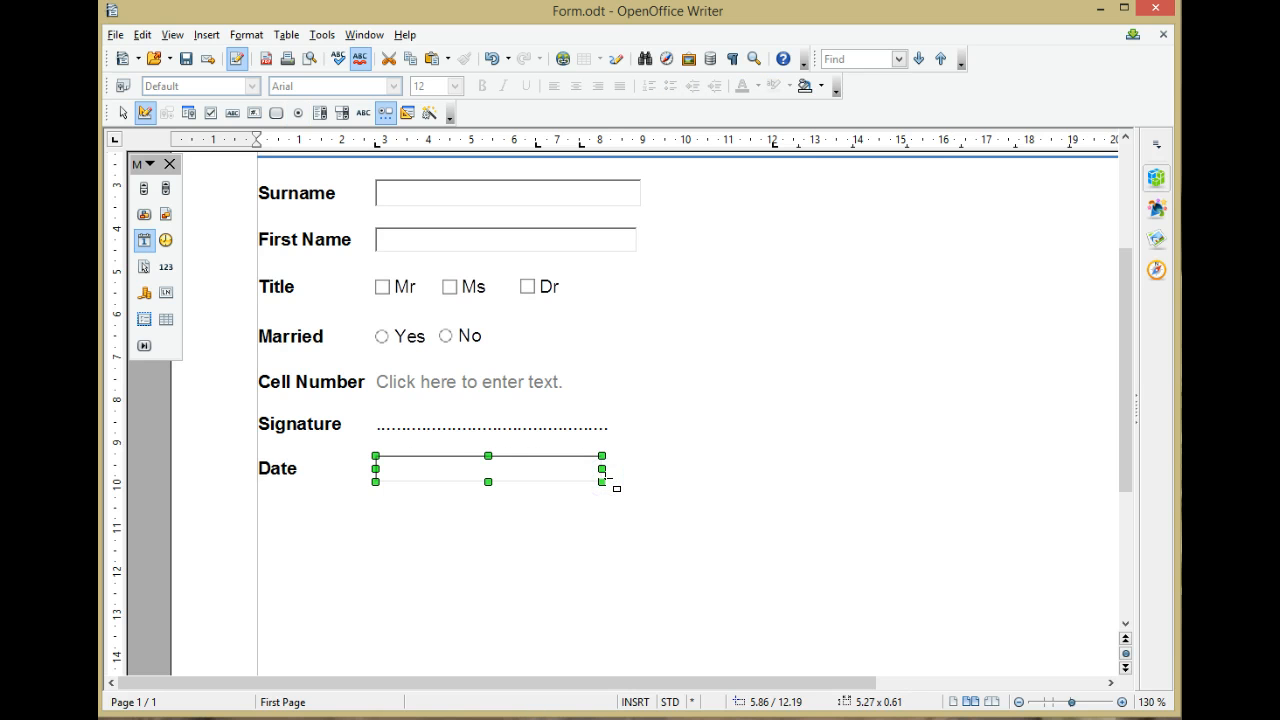
Name the new date field control Date
{"action": "left_click", "coordinate": [484, 473]}
{"action": "double_click", "coordinate": [484, 473]}
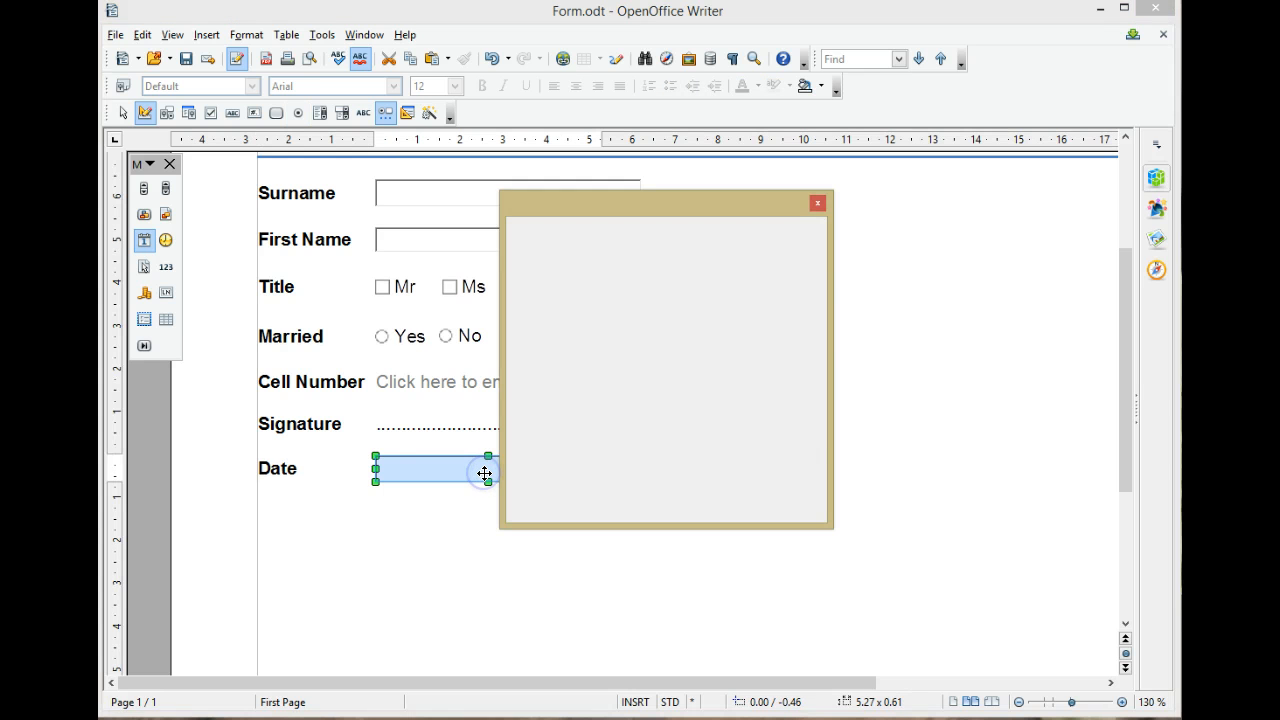
{"action": "left_click_drag", "start_coordinate": [714, 257], "coordinate": [594, 257]}
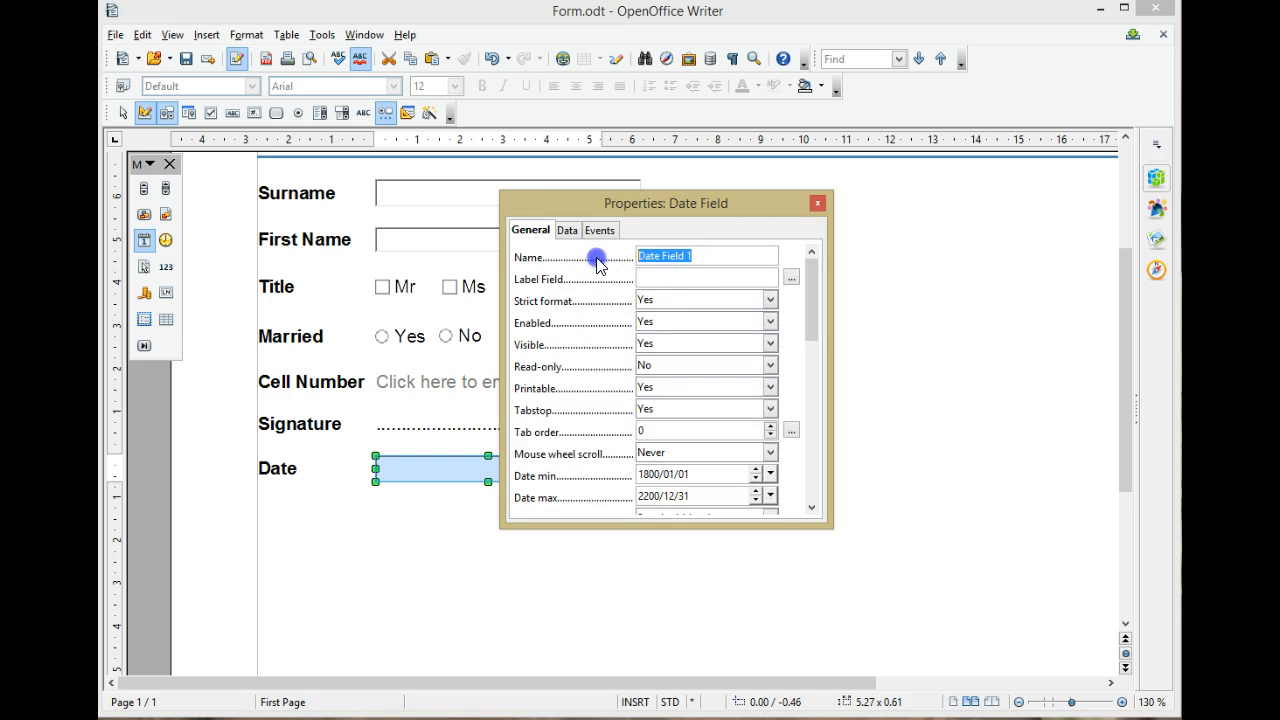
{"action": "type", "text": "Date"}
Change the date field's minimum date so that its year begins with 19, and close its properties
{"action": "scroll", "coordinate": [728, 451], "scroll_direction": "down", "scroll_amount": 2}
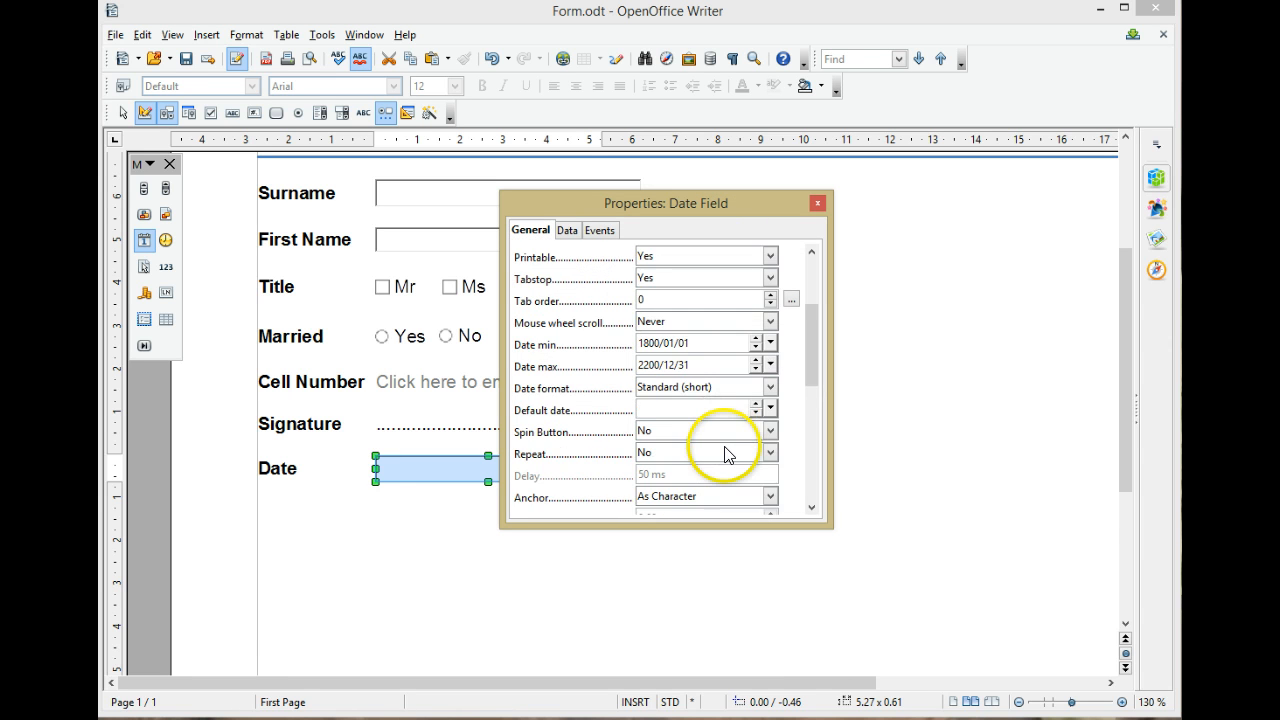
{"action": "left_click", "coordinate": [700, 342]}
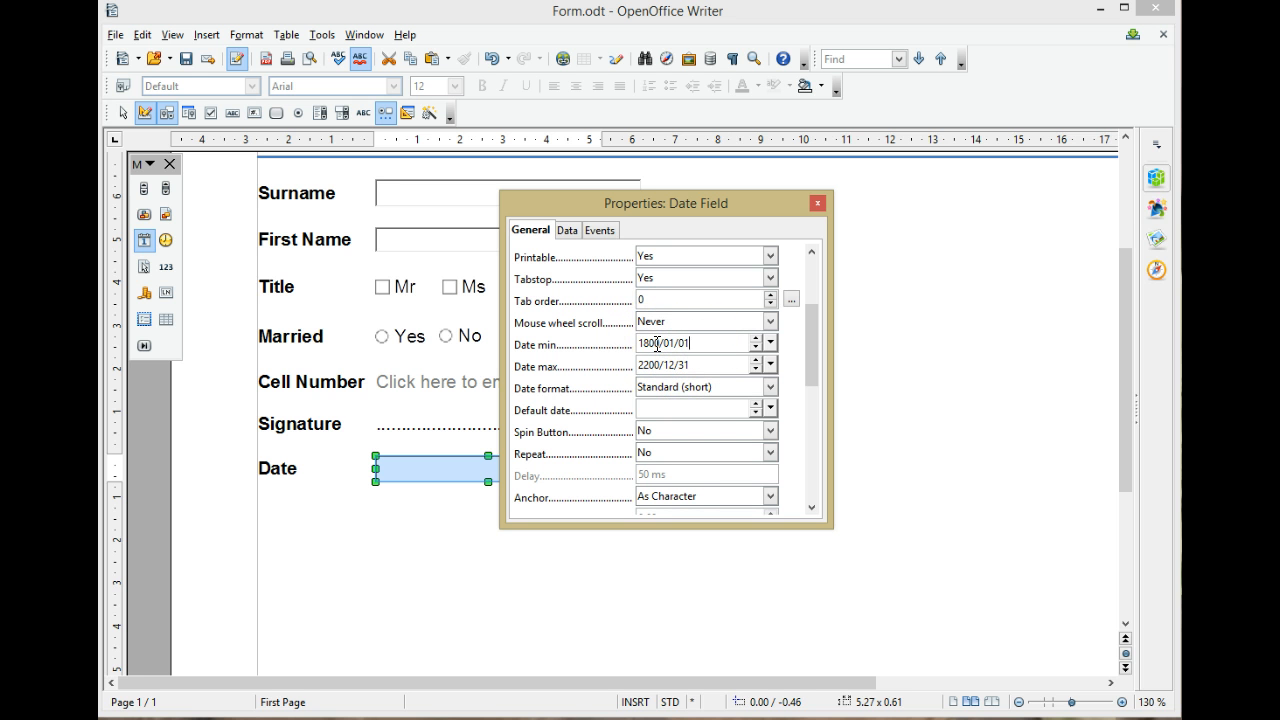
{"action": "left_click_drag", "start_coordinate": [659, 344], "coordinate": [641, 344]}
{"action": "type", "text": "19"}
{"action": "left_click_drag", "start_coordinate": [815, 383], "coordinate": [828, 490]}
{"action": "left_click", "coordinate": [817, 203]}
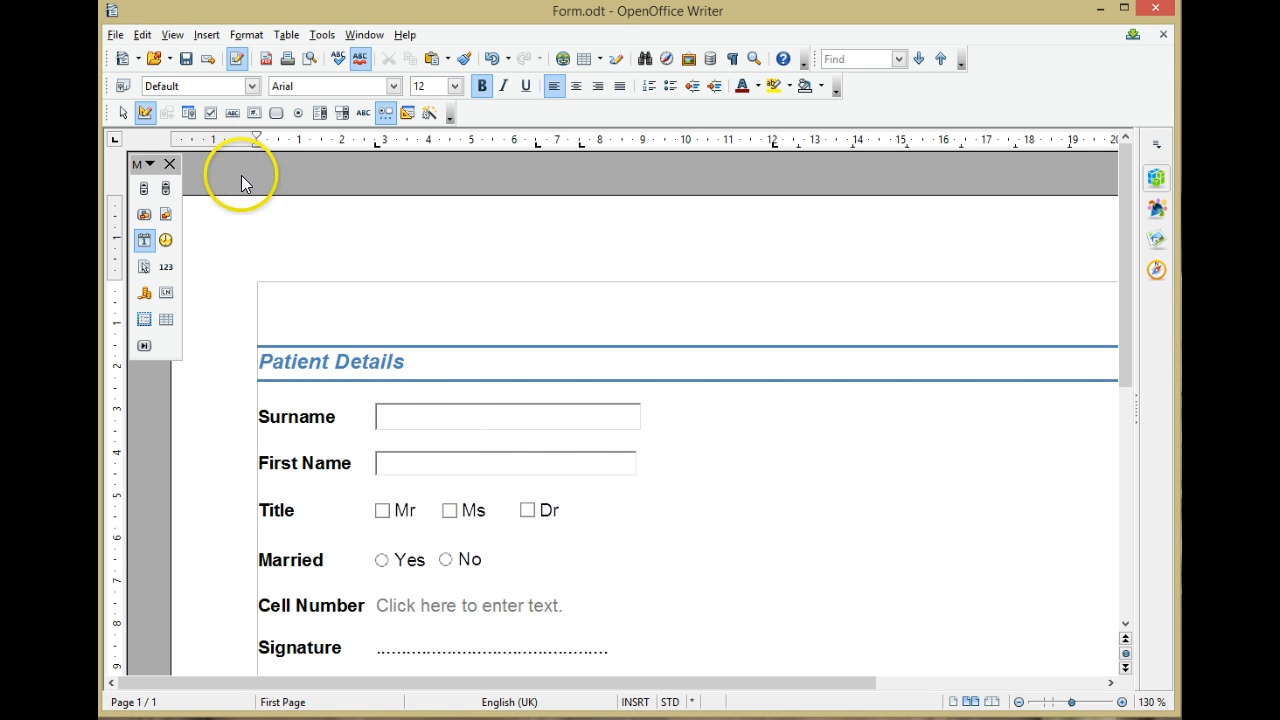
Export the document as a fillable PDF form with the file name Form
{"action": "left_click", "coordinate": [116, 36]}
{"action": "left_click", "coordinate": [206, 302]}
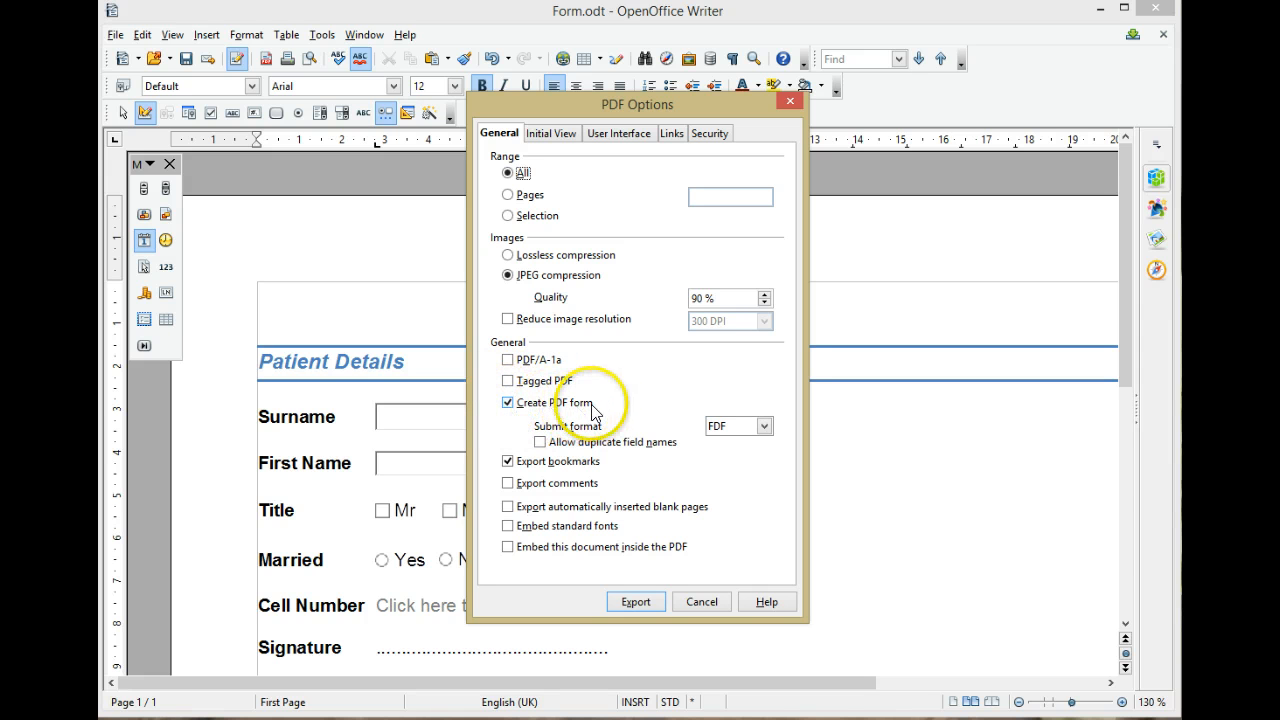
{"action": "left_click", "coordinate": [636, 602]}
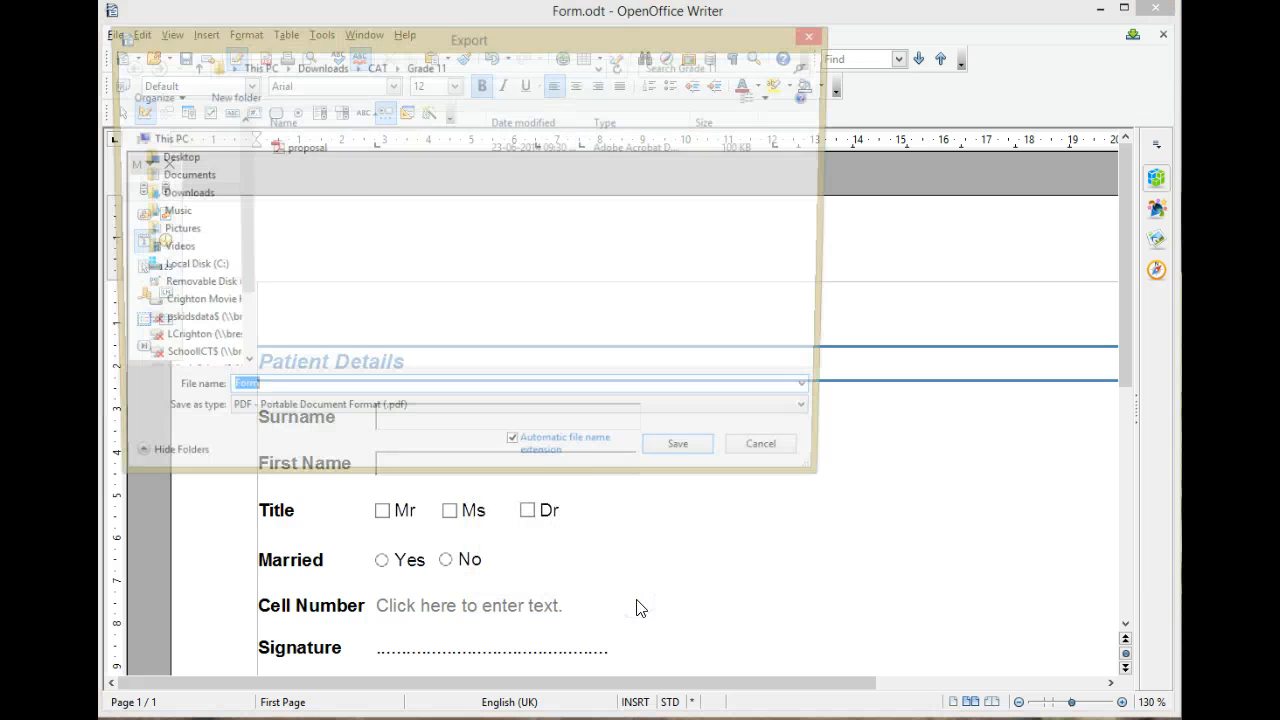
{"action": "left_click", "coordinate": [672, 462]}
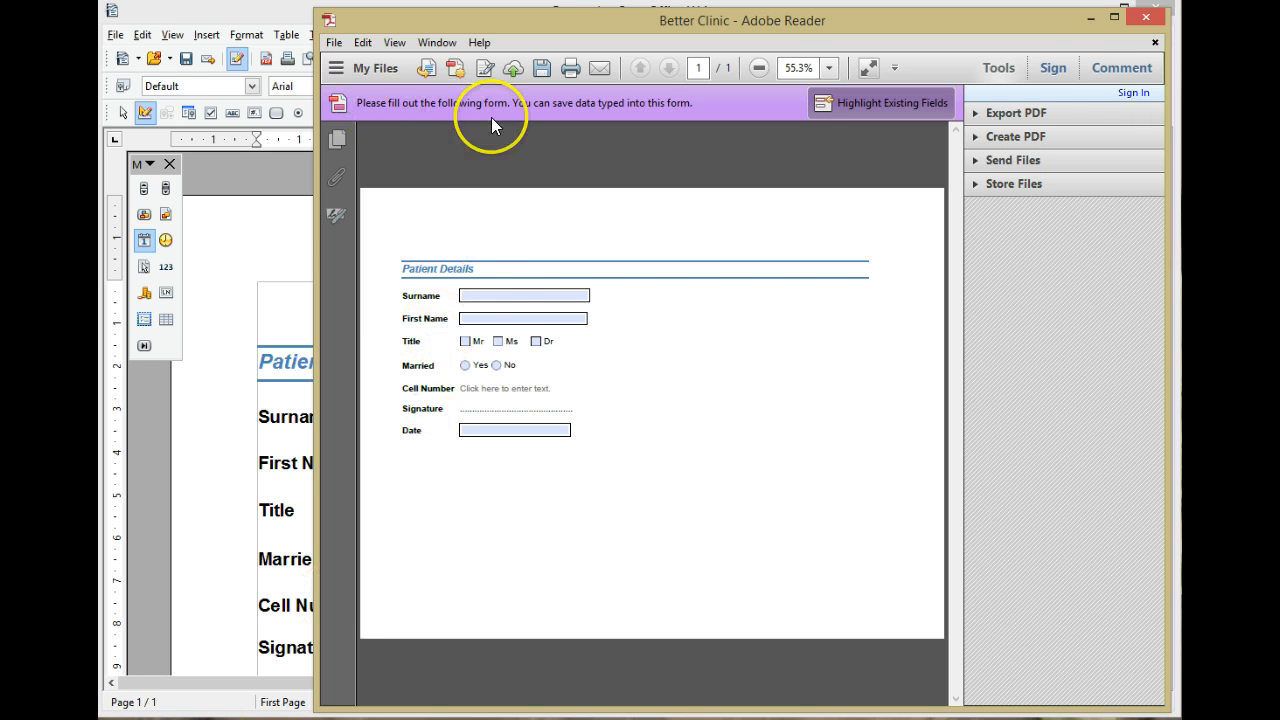
In Adobe Reader, enter the patient's surname in the exported form and go to the First Name field
{"action": "left_click", "coordinate": [480, 293]}
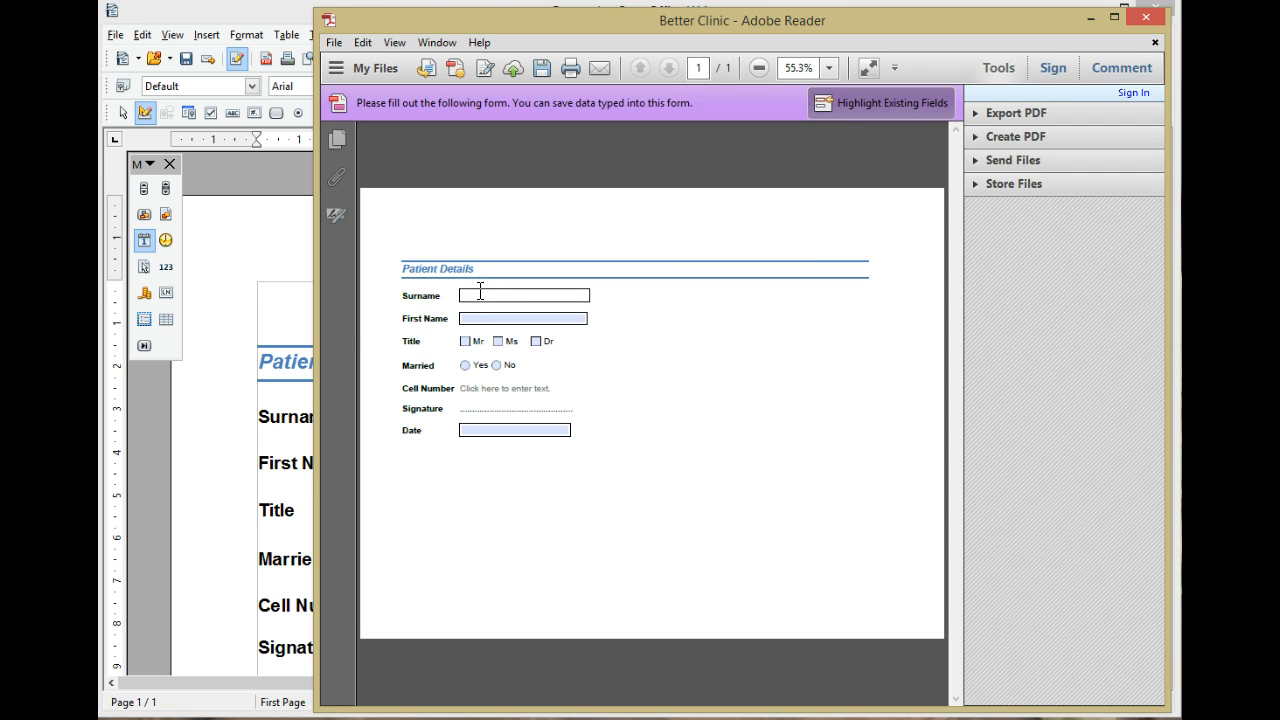
{"action": "type", "text": "Smith"}
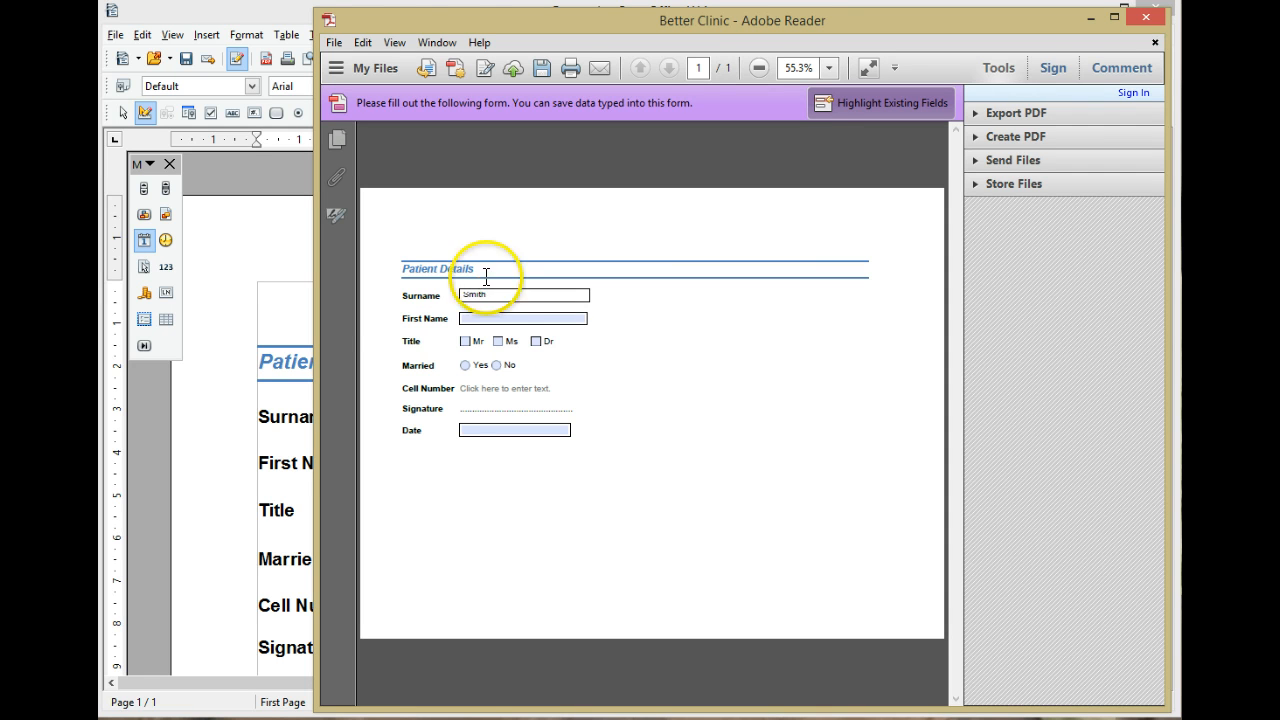
{"action": "left_click", "coordinate": [490, 321]}
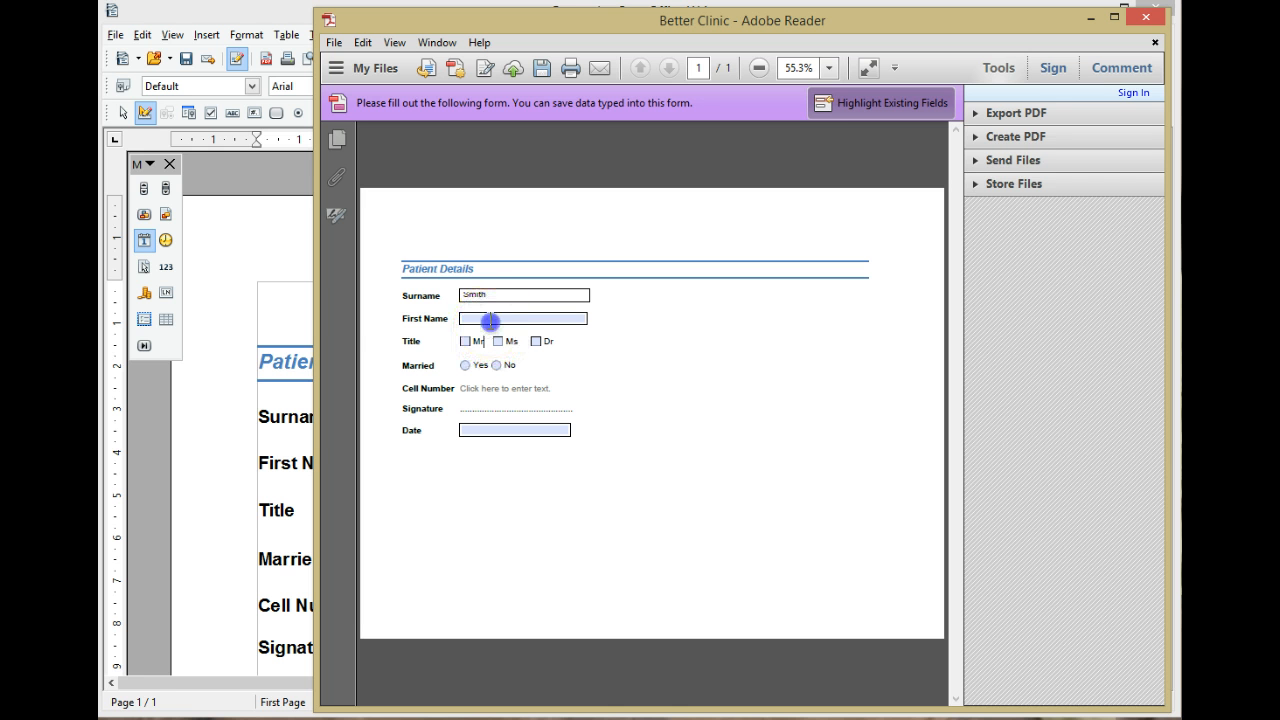